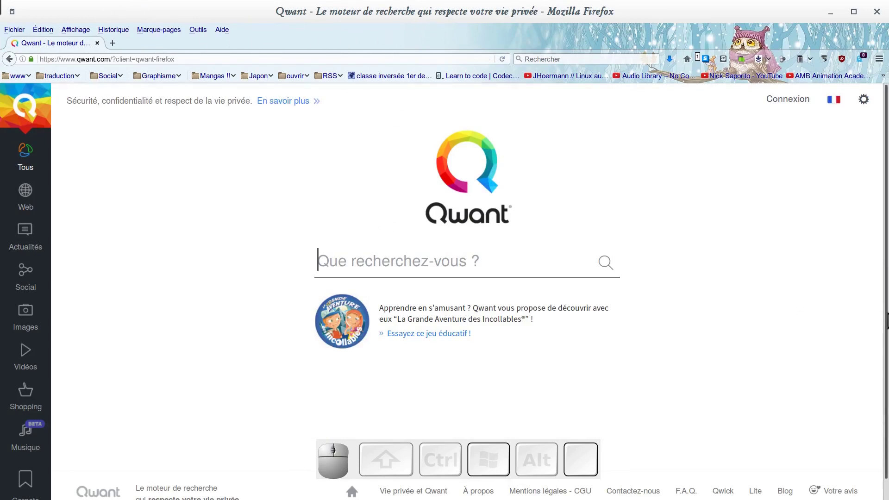
Search the web for "ordinateur portable"
{"action": "type", "text": "ordin"}
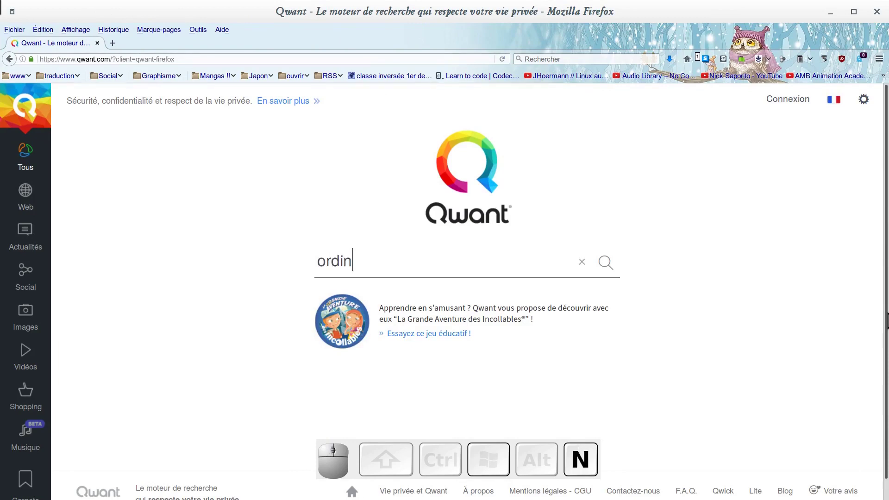
{"action": "type", "text": "ateur p"}
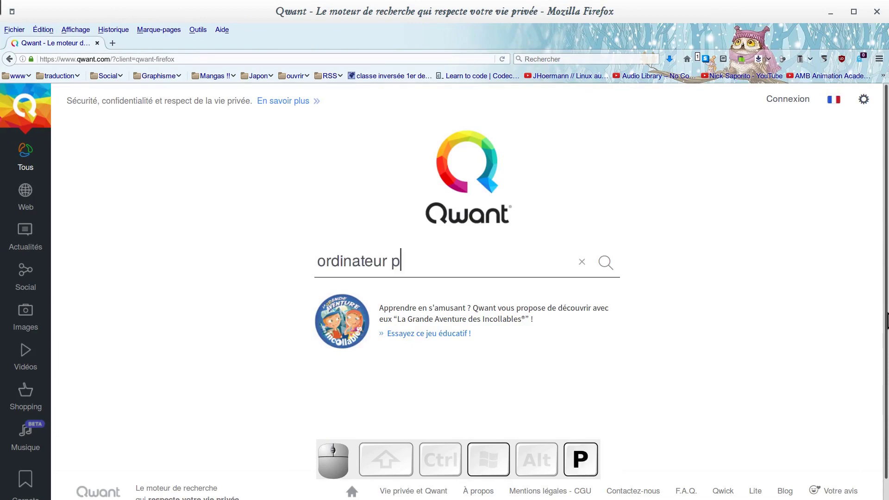
{"action": "type", "text": "ortable"}
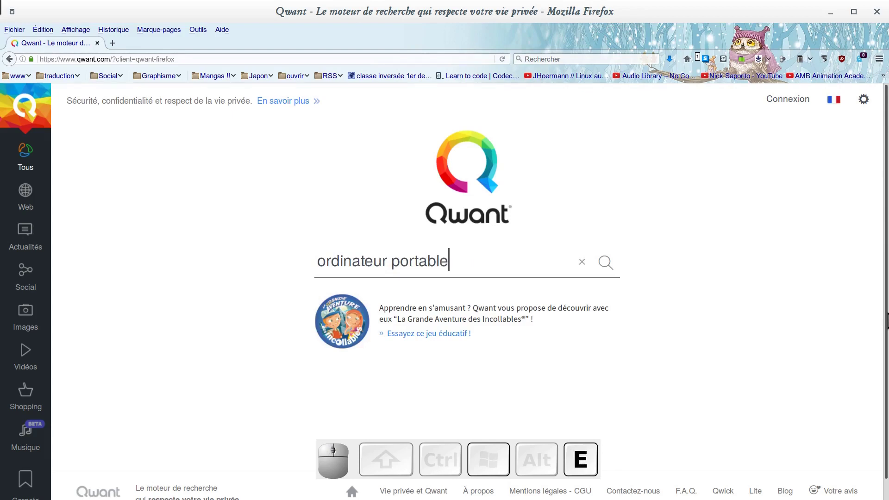
{"action": "key", "text": "Return"}
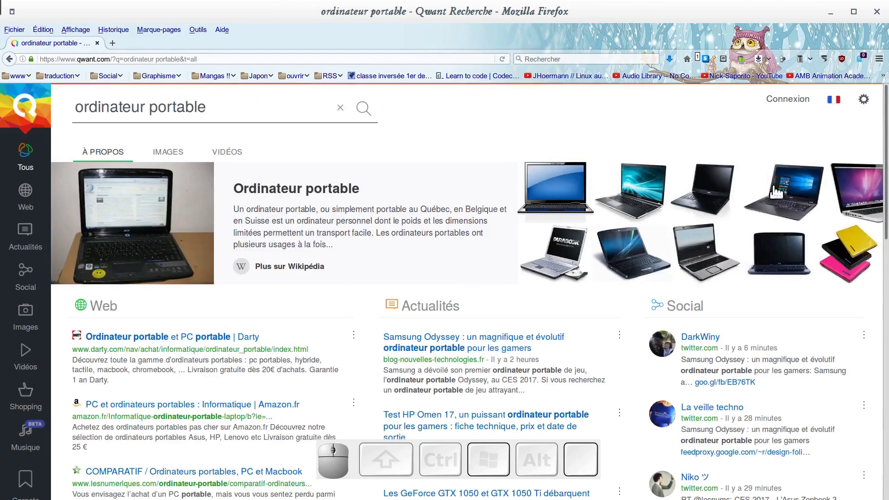
Show the image results for the search and filter them to the size Grandes
{"action": "left_click", "coordinate": [27, 317]}
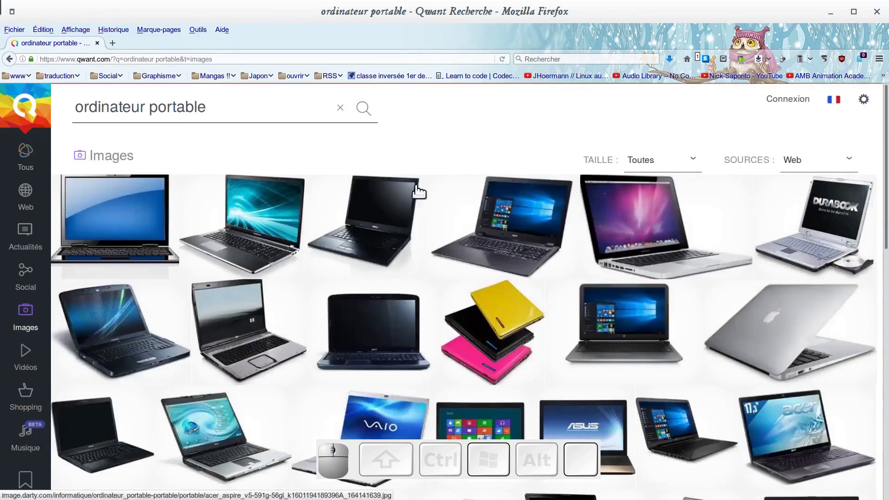
{"action": "left_click", "coordinate": [702, 162]}
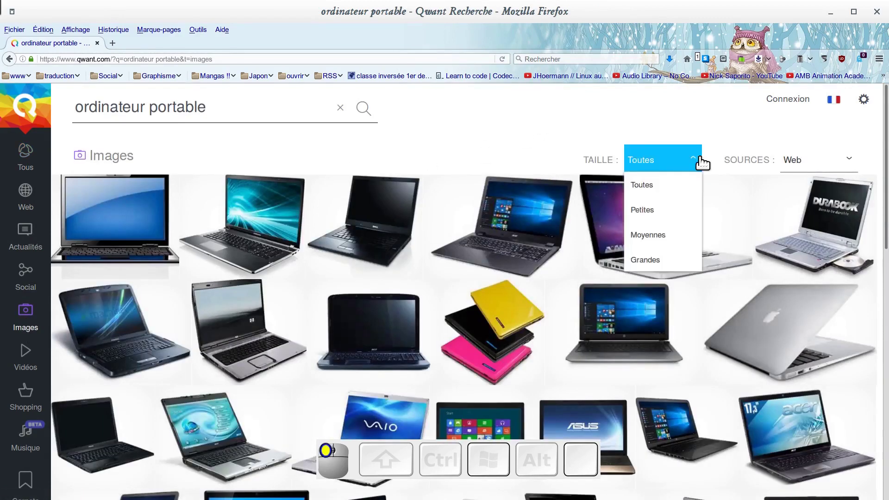
{"action": "left_click", "coordinate": [658, 269]}
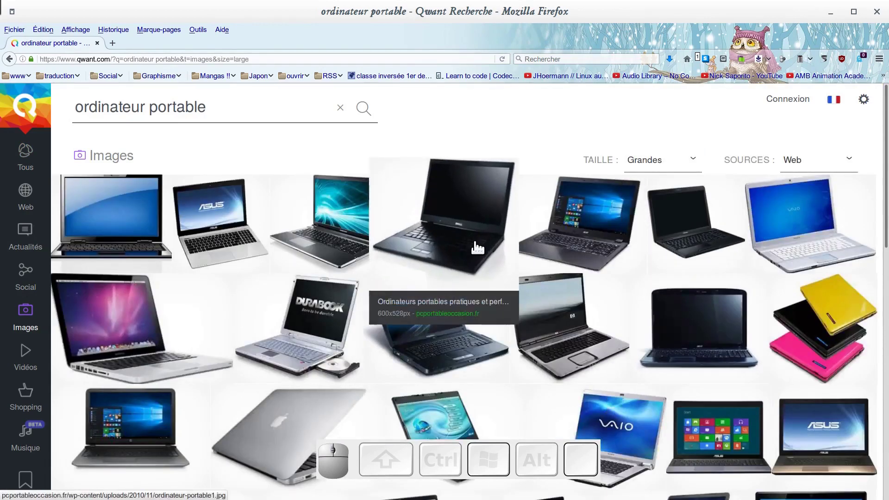
Open the 1280x1060 px Samsung laptop picture at full size in its own tab and copy the image
{"action": "mouse_move", "coordinate": [447, 354]}
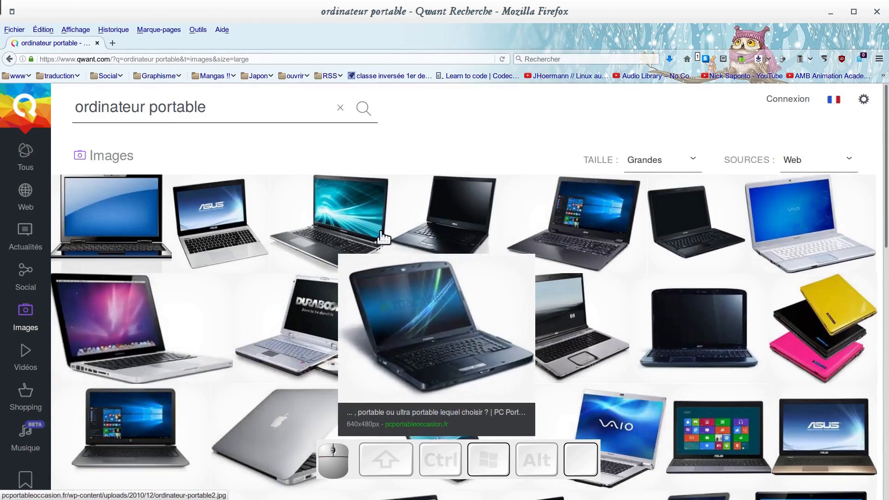
{"action": "mouse_move", "coordinate": [361, 205]}
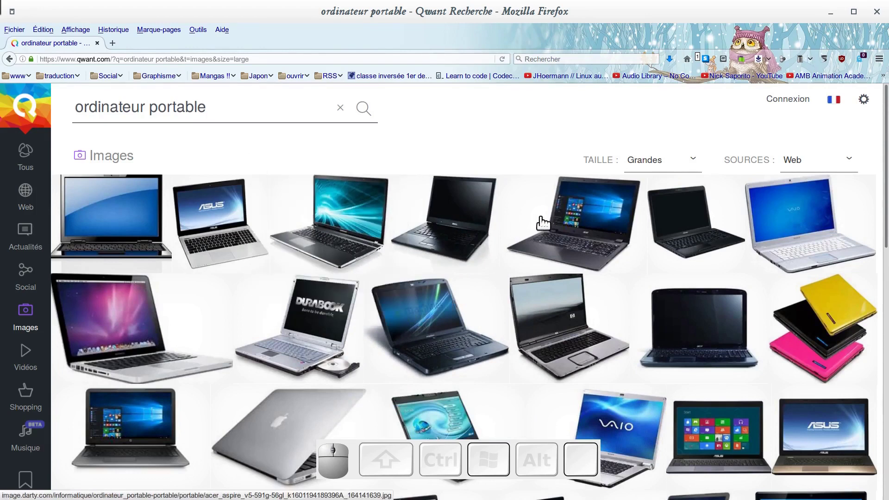
{"action": "mouse_move", "coordinate": [352, 226]}
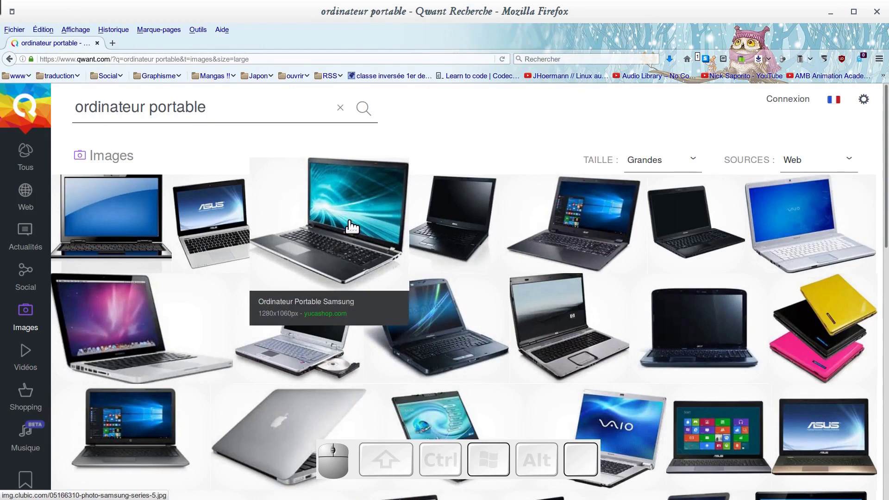
{"action": "left_click", "coordinate": [352, 226]}
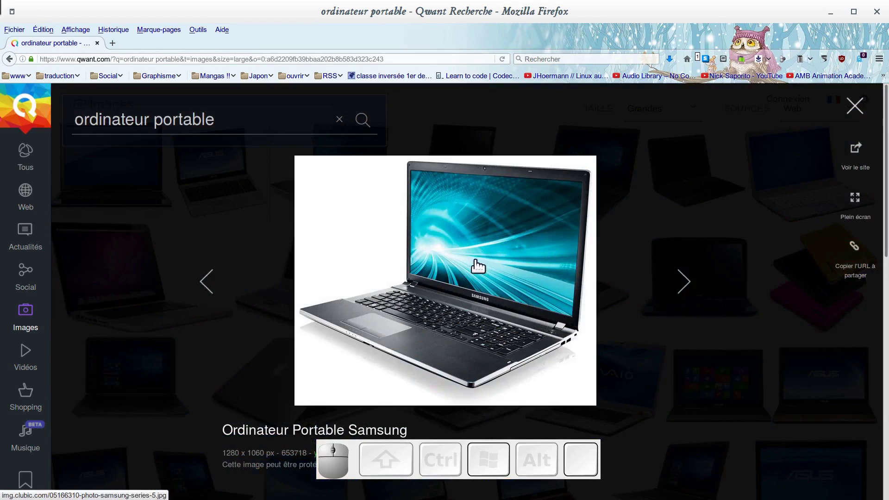
{"action": "left_click", "coordinate": [474, 271]}
{"action": "left_click", "coordinate": [473, 265]}
{"action": "right_click", "coordinate": [474, 256]}
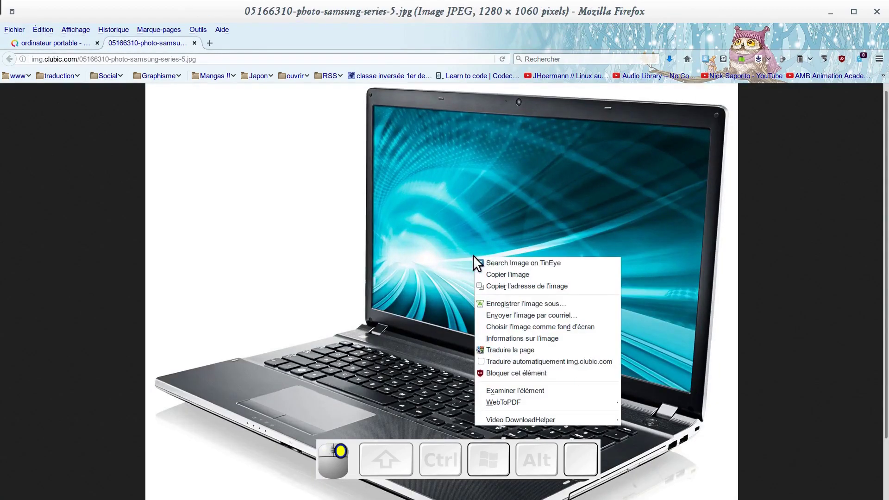
{"action": "left_click", "coordinate": [489, 274]}
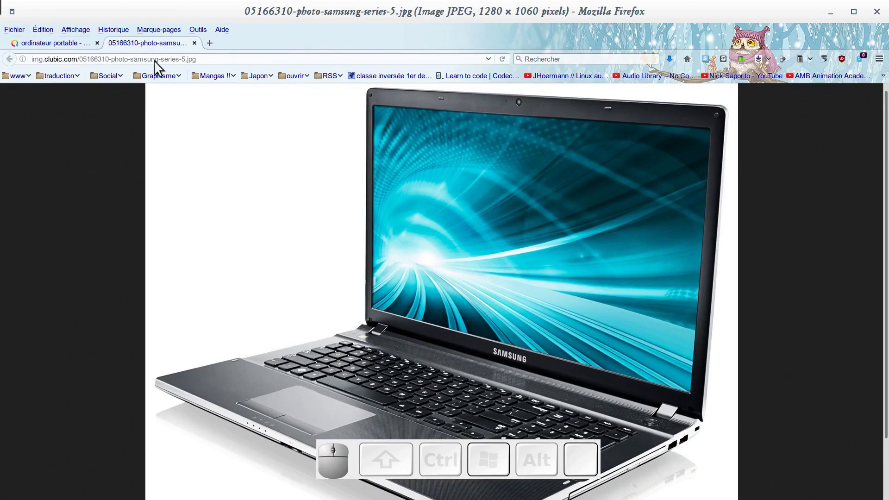
Minimize the browser, switch to GIMP and paste the copied laptop picture as a new image
{"action": "left_click", "coordinate": [830, 15]}
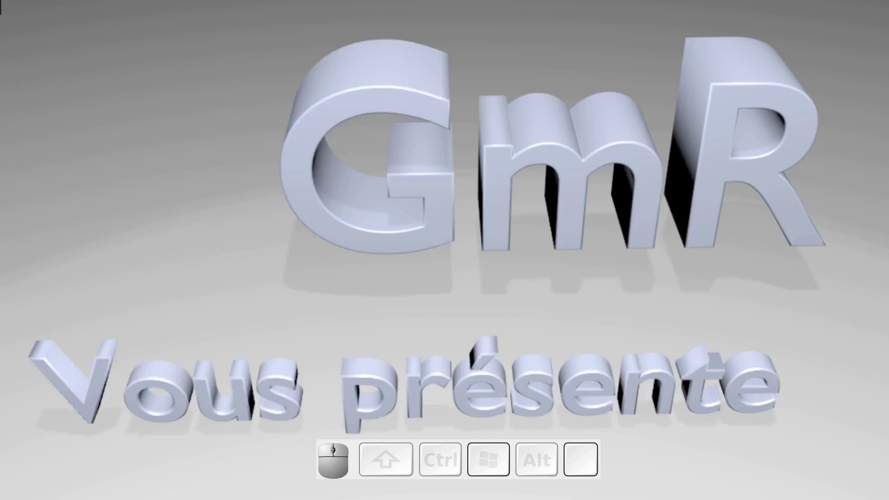
{"action": "left_click", "coordinate": [1, 194]}
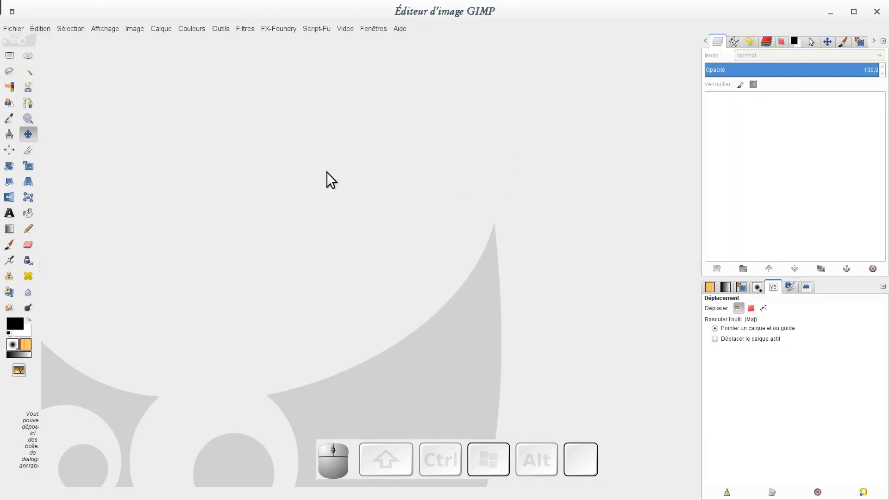
{"action": "left_click", "coordinate": [44, 30]}
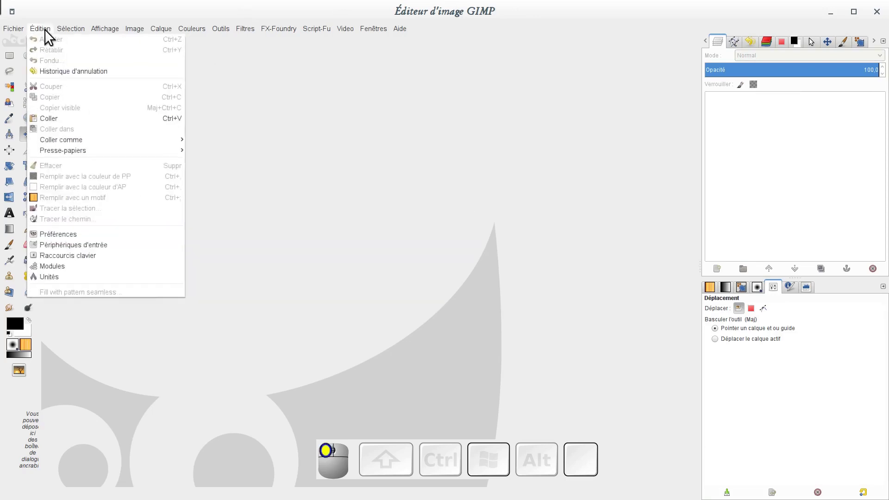
{"action": "left_click", "coordinate": [55, 120]}
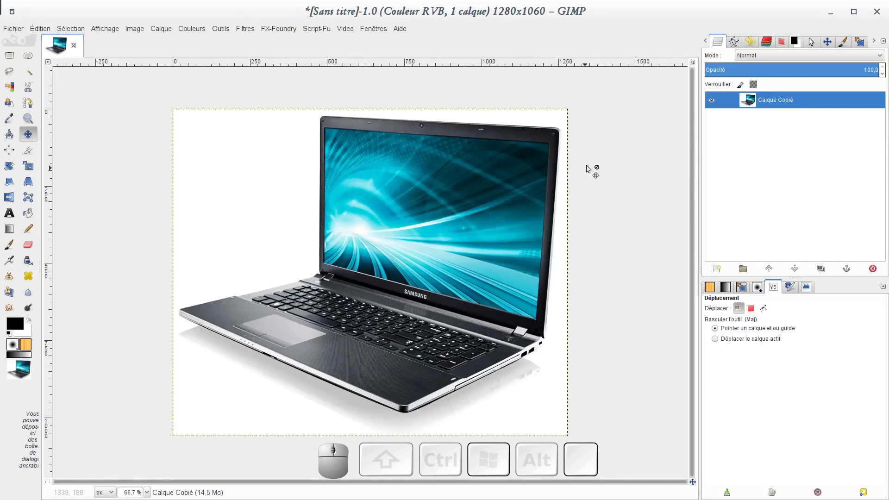
{"action": "right_click", "coordinate": [779, 98]}
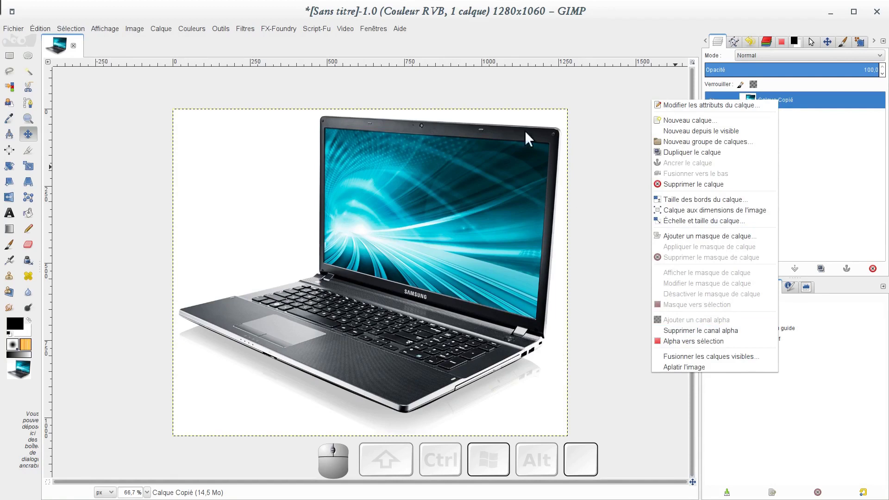
{"action": "left_click", "coordinate": [612, 99]}
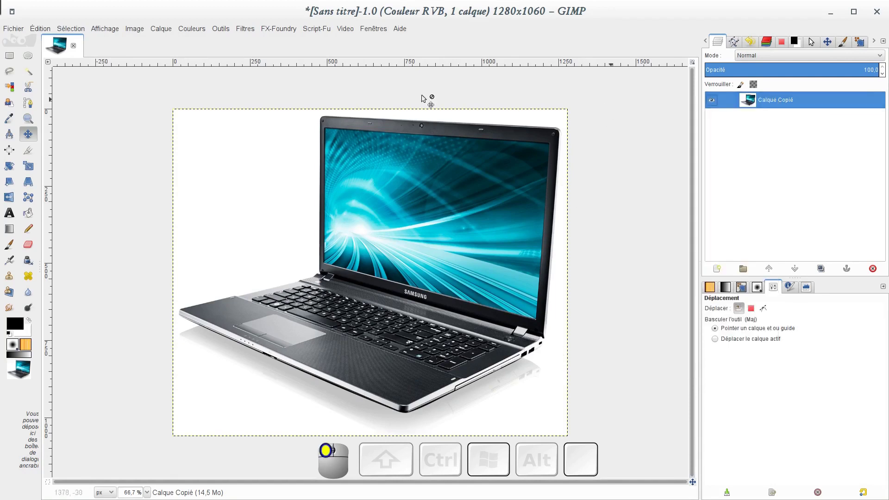
Bring up the file manager window of the photomontage folder and display Moi.jpg as a large thumbnail icon
{"action": "left_click_drag", "start_coordinate": [0, 79], "coordinate": [262, 88]}
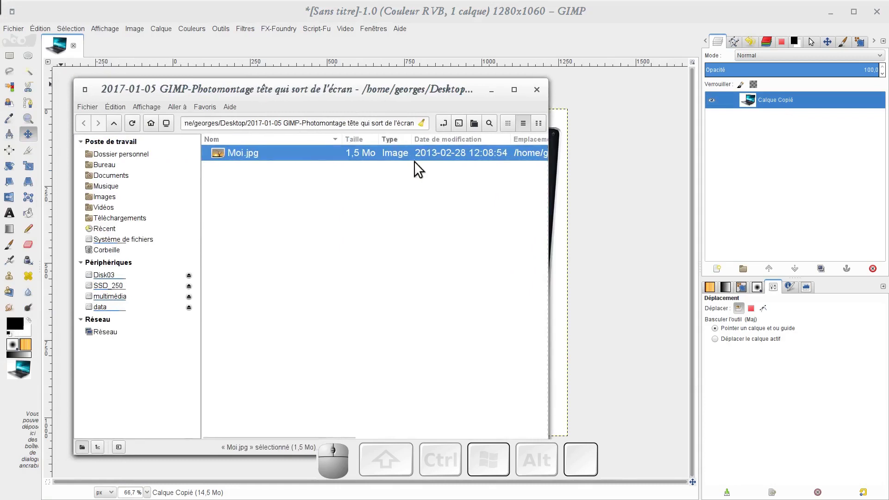
{"action": "left_click", "coordinate": [508, 123]}
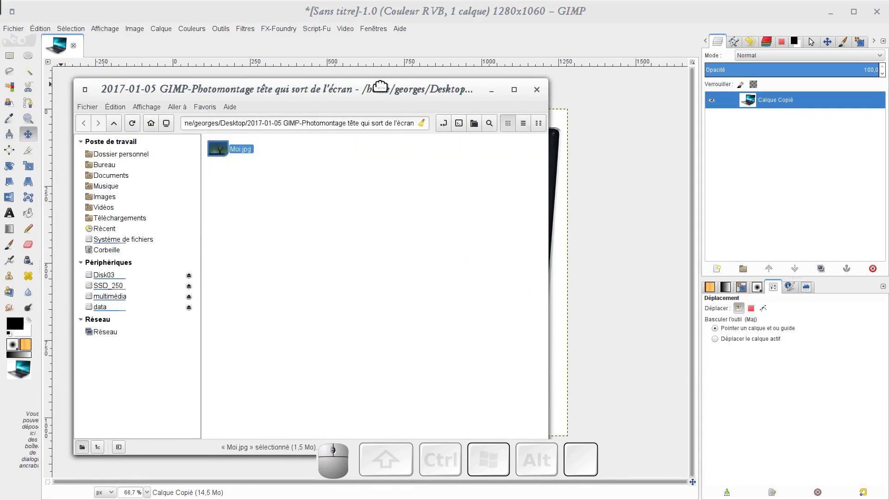
{"action": "left_click_drag", "start_coordinate": [377, 88], "coordinate": [365, 54]}
{"action": "left_click_drag", "start_coordinate": [510, 411], "coordinate": [531, 412]}
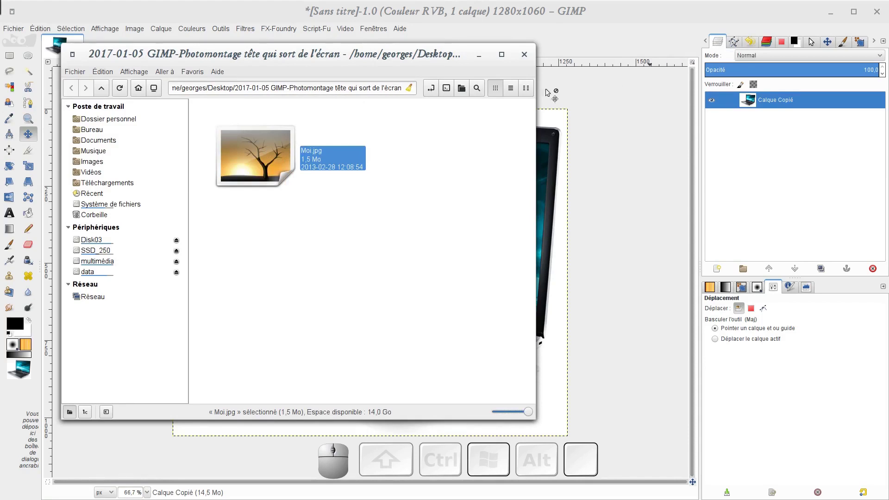
Add Moi.jpg from the file manager as a layer beneath Calque Copié and move the file window out of the way
{"action": "left_click", "coordinate": [254, 158]}
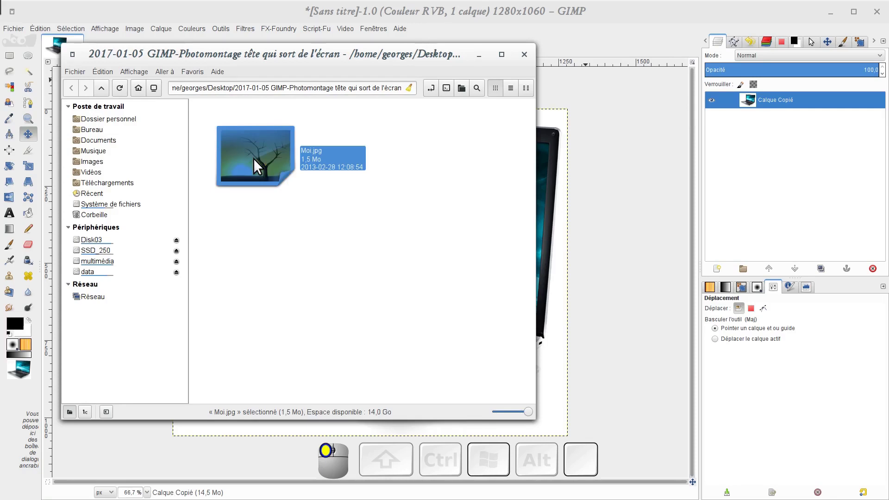
{"action": "left_click_drag", "start_coordinate": [254, 158], "coordinate": [758, 163]}
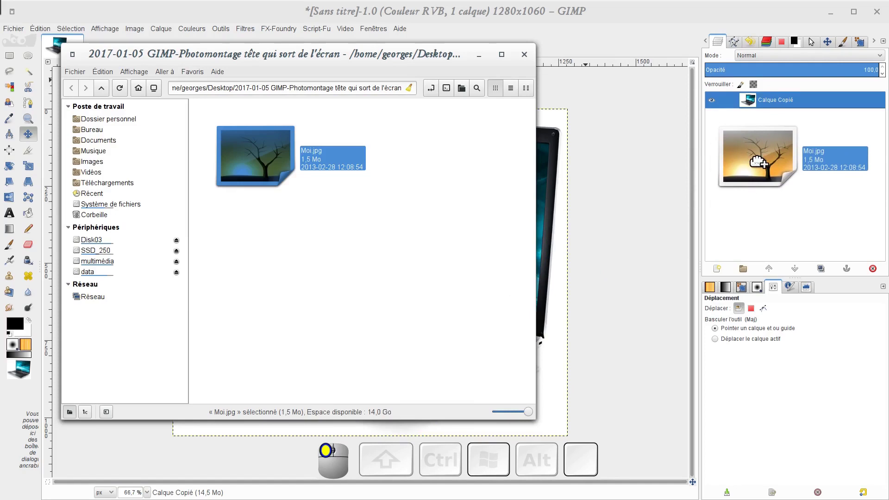
{"action": "left_click_drag", "start_coordinate": [759, 162], "coordinate": [754, 157]}
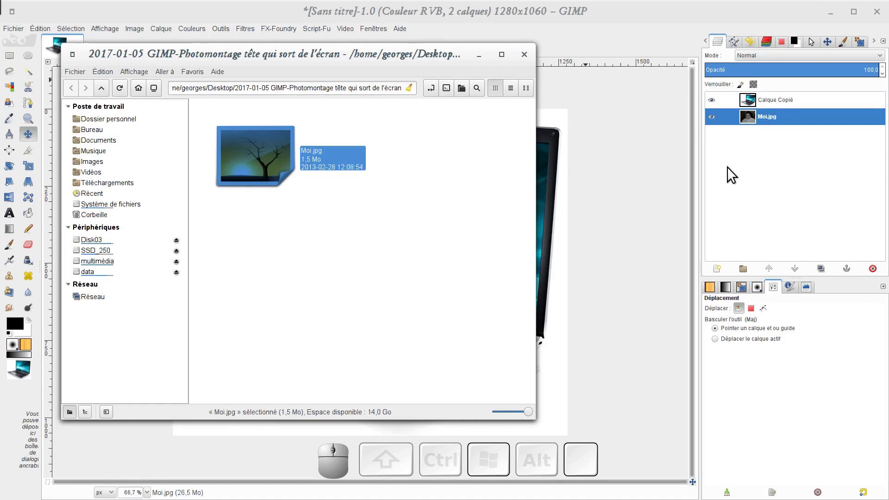
{"action": "left_click_drag", "start_coordinate": [325, 57], "coordinate": [0, 55]}
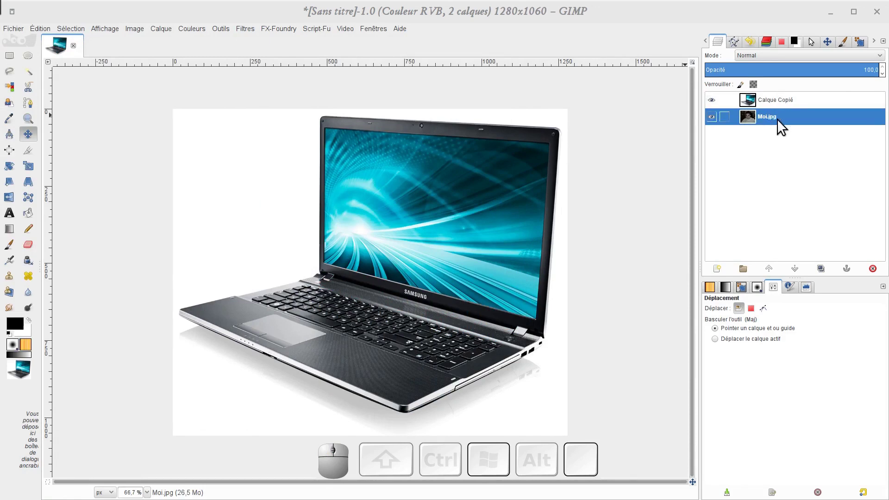
Add an alpha channel to the Moi.jpg layer
{"action": "left_click", "coordinate": [772, 100]}
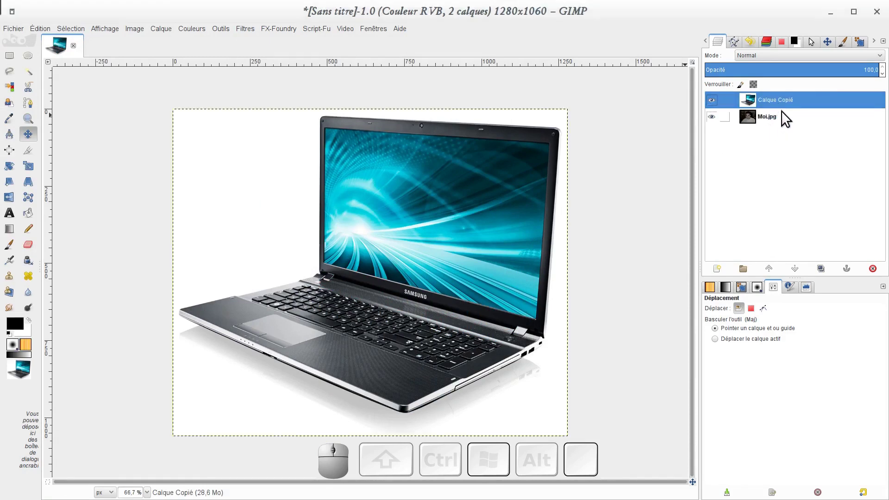
{"action": "left_click", "coordinate": [760, 117]}
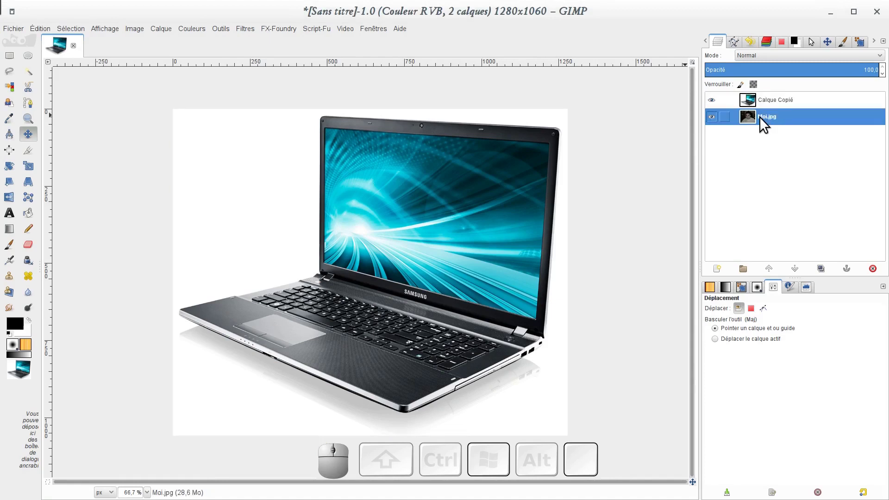
{"action": "right_click", "coordinate": [760, 117]}
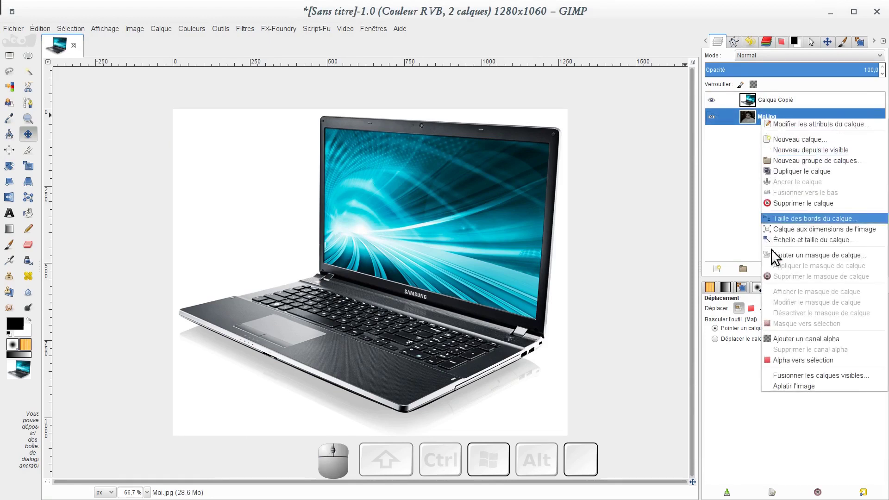
{"action": "left_click", "coordinate": [805, 340]}
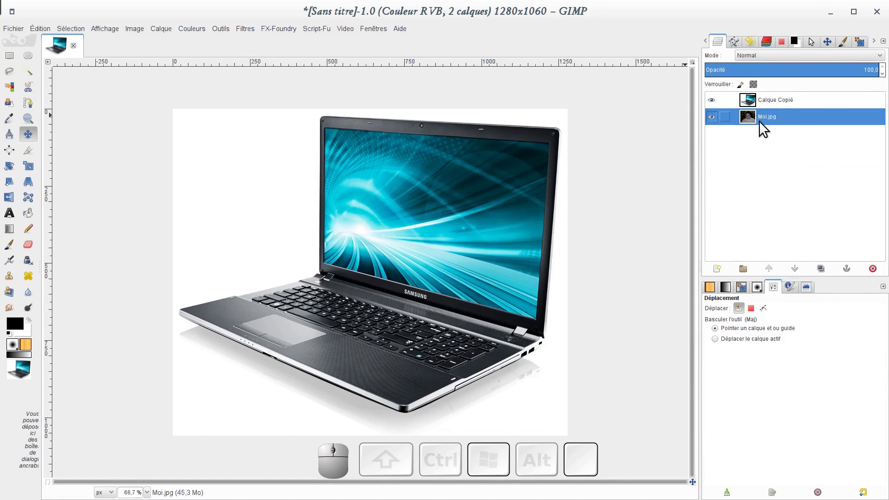
Select the laptop's screen area on the Calque Copié layer with a four-cornered Free Select outline
{"action": "left_click", "coordinate": [771, 99]}
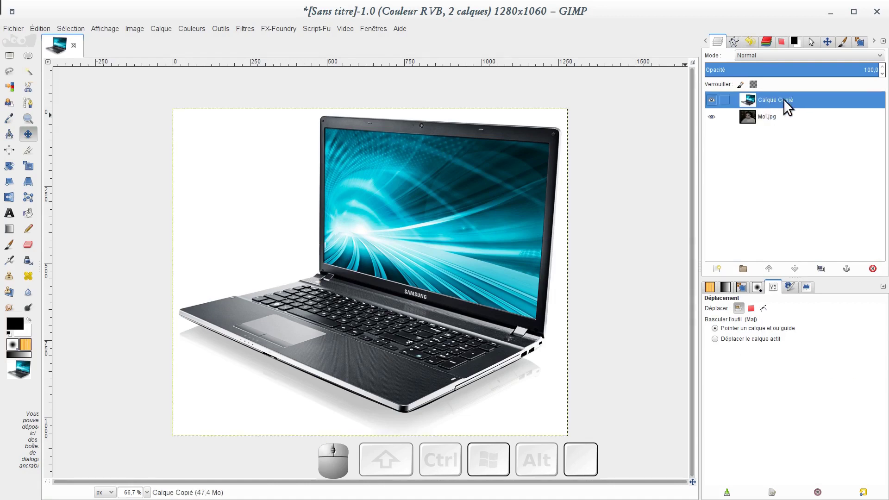
{"action": "left_click", "coordinate": [11, 71]}
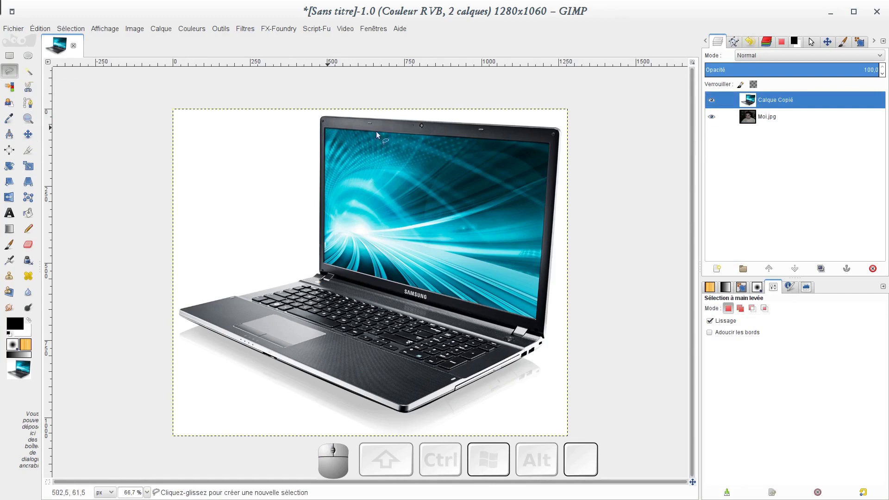
{"action": "left_click", "coordinate": [325, 126]}
{"action": "key", "text": "shift"}
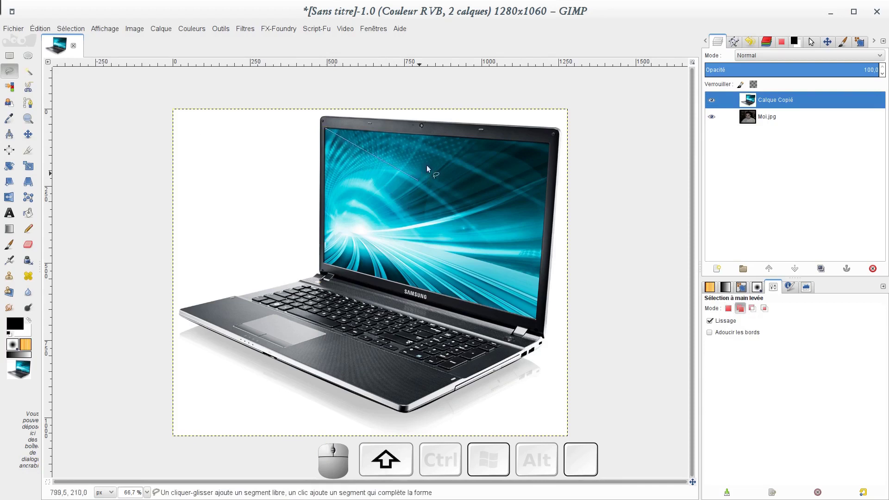
{"action": "left_click", "coordinate": [548, 147]}
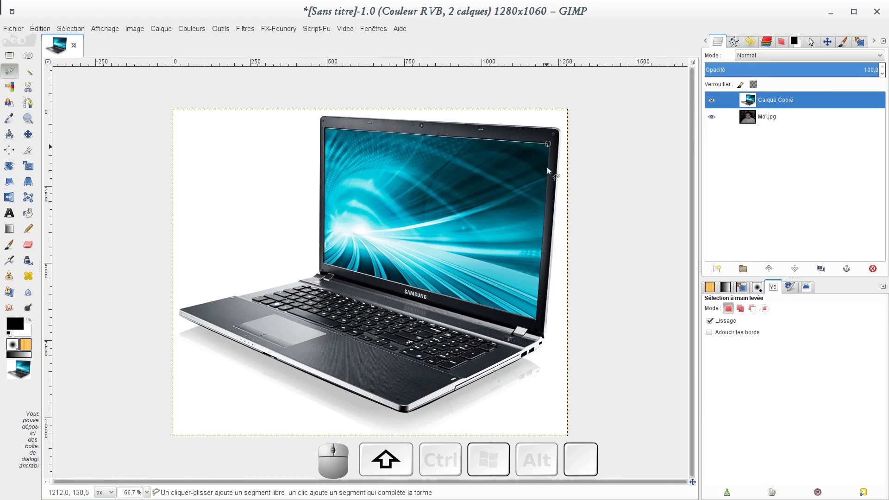
{"action": "left_click", "coordinate": [537, 321]}
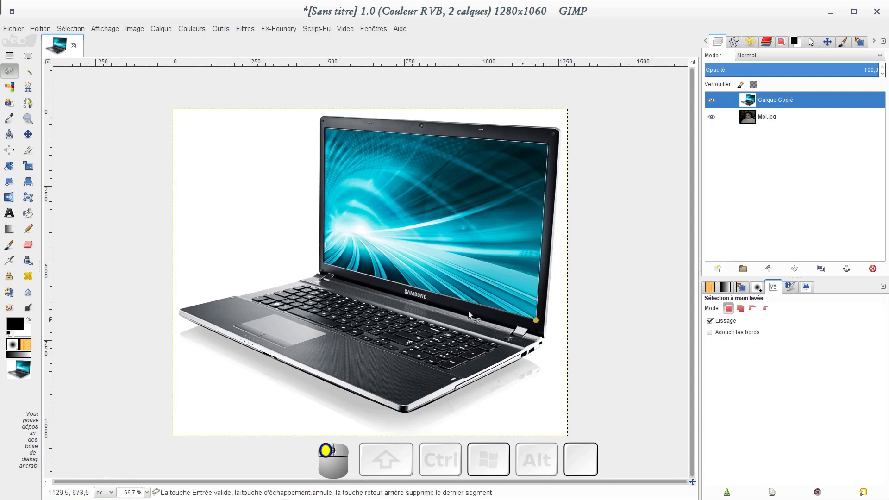
{"action": "left_click", "coordinate": [324, 263]}
{"action": "left_click", "coordinate": [326, 129]}
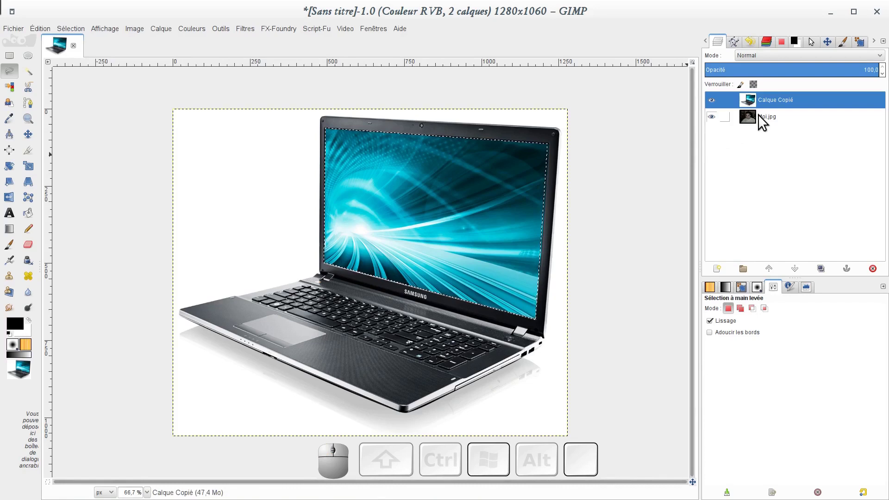
Raise the Moi.jpg layer above Calque Copié
{"action": "left_click", "coordinate": [743, 118]}
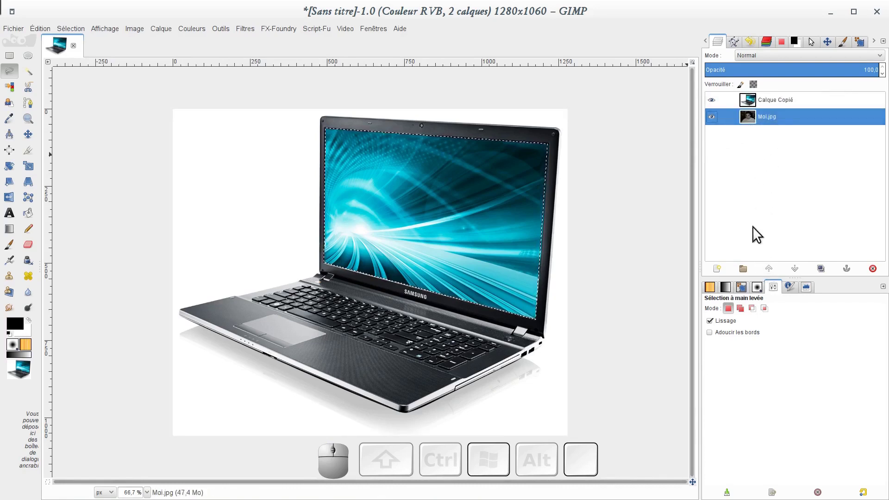
{"action": "left_click", "coordinate": [772, 268]}
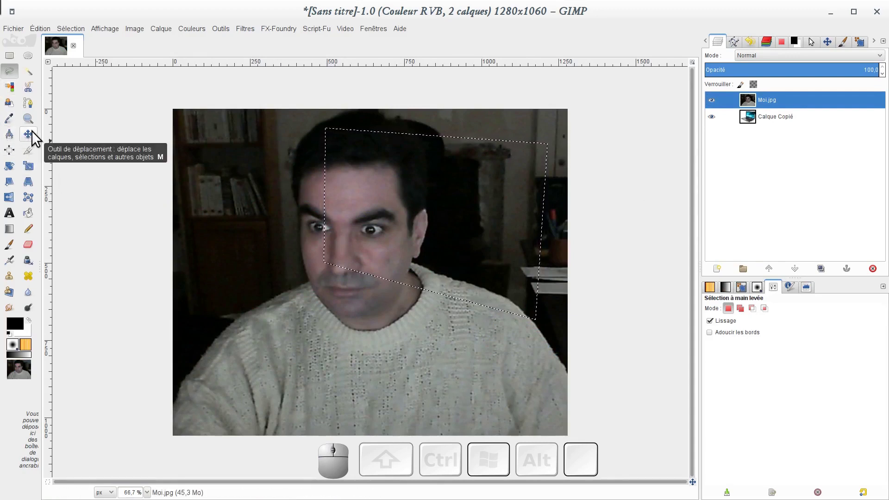
{"action": "left_click", "coordinate": [29, 165]}
{"action": "left_click", "coordinate": [198, 156]}
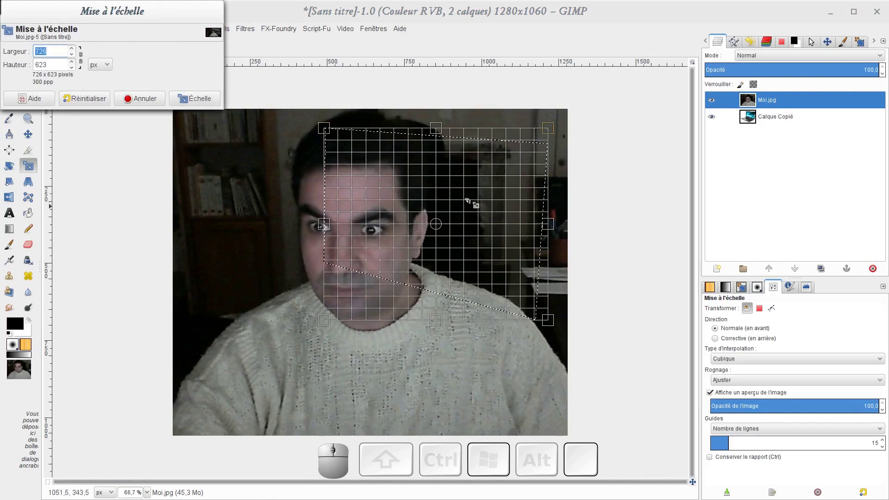
{"action": "left_click", "coordinate": [137, 100]}
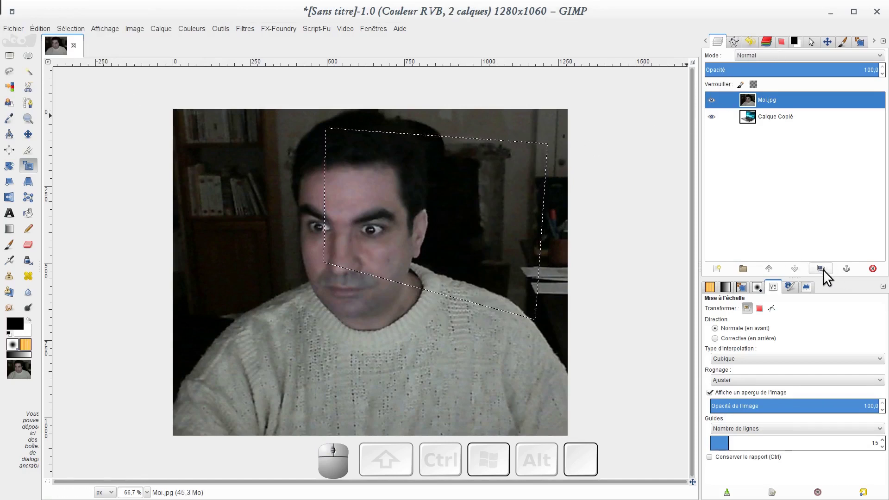
Convert the laptop screen selection into a path, make the path visible and clear the selection
{"action": "left_click", "coordinate": [734, 42]}
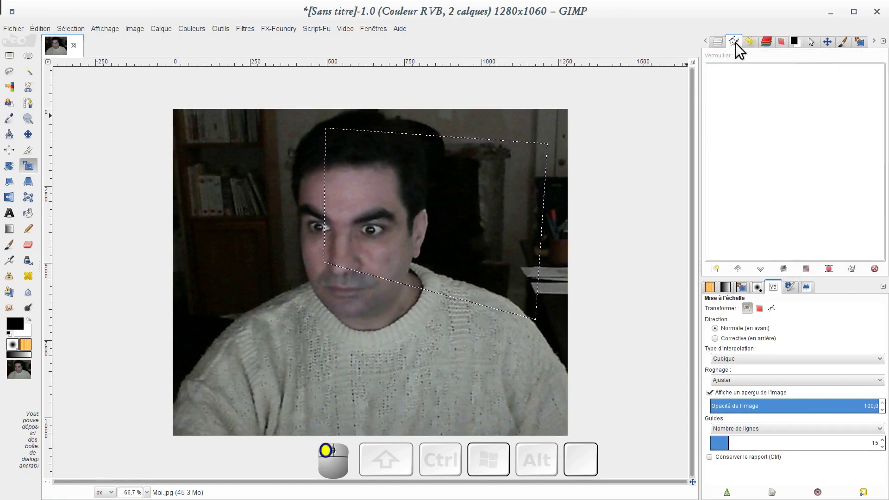
{"action": "left_click", "coordinate": [829, 270]}
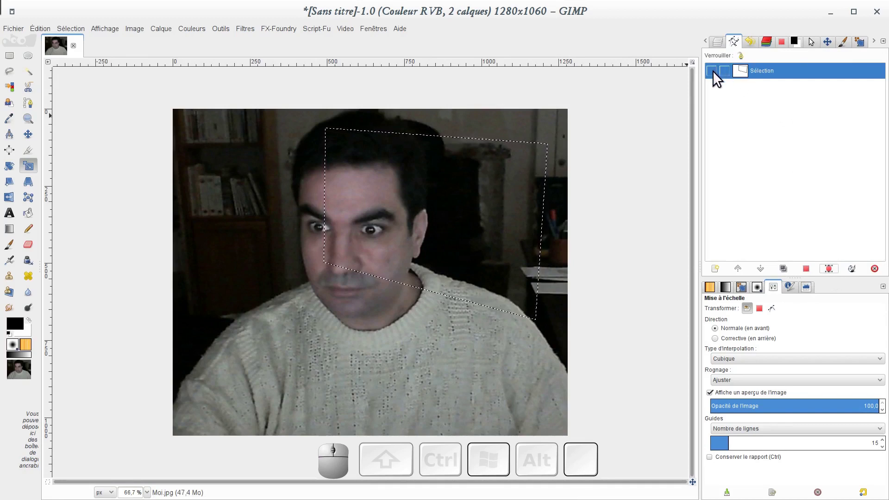
{"action": "left_click", "coordinate": [713, 71]}
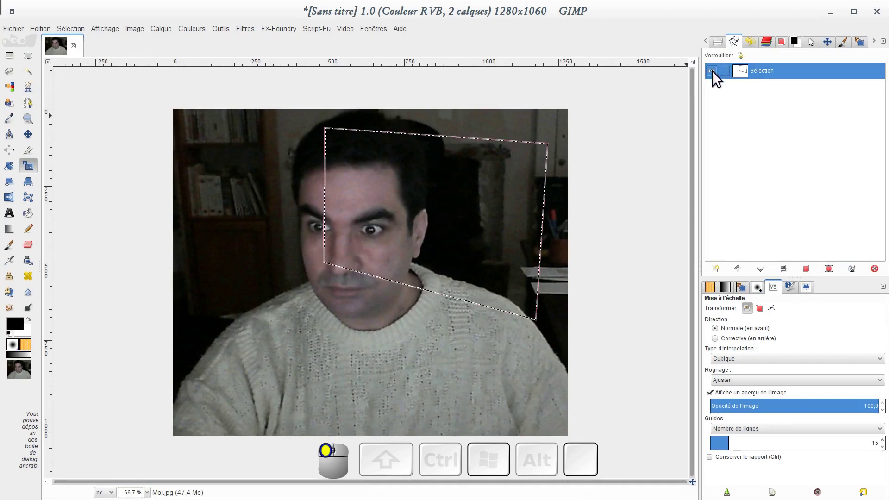
{"action": "left_click", "coordinate": [719, 41]}
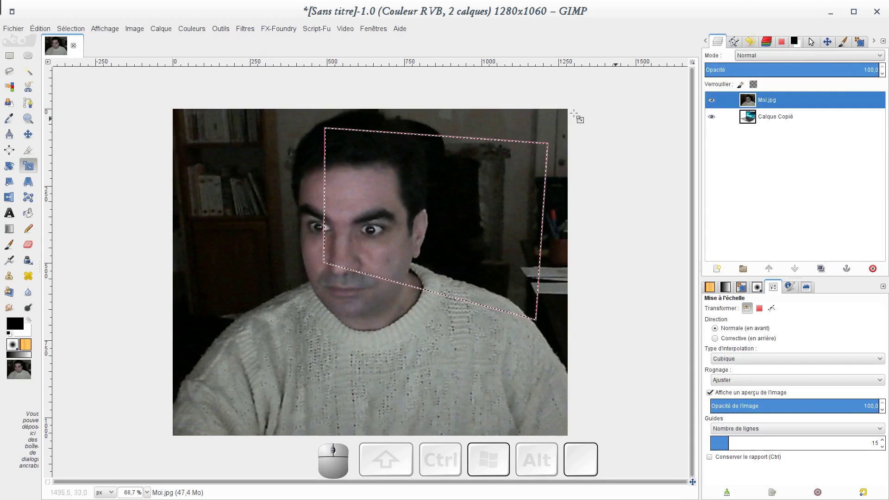
{"action": "left_click", "coordinate": [69, 31]}
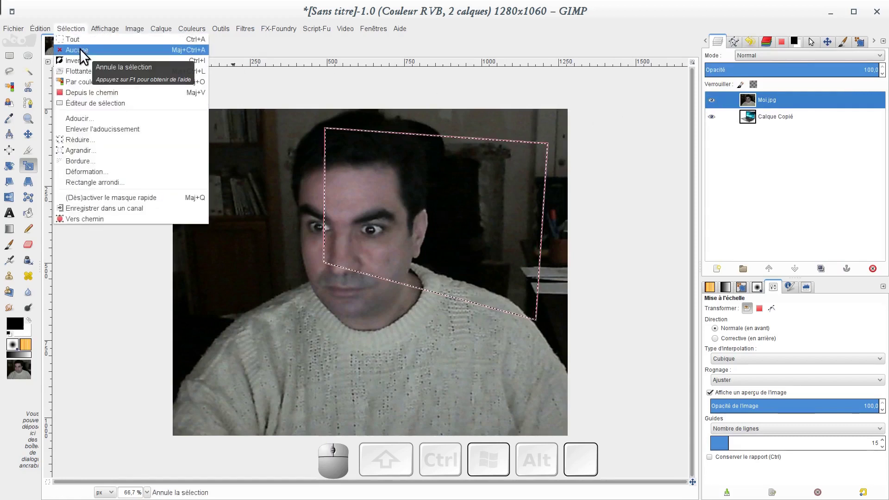
{"action": "left_click", "coordinate": [80, 49]}
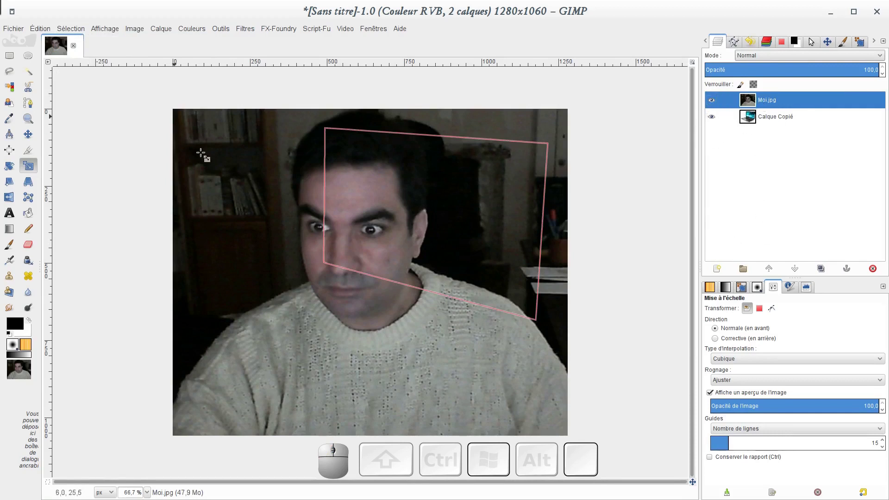
Start scaling the whole Moi.jpg layer with the Scale tool and reset the trial resize made without a locked aspect ratio
{"action": "left_click", "coordinate": [749, 101]}
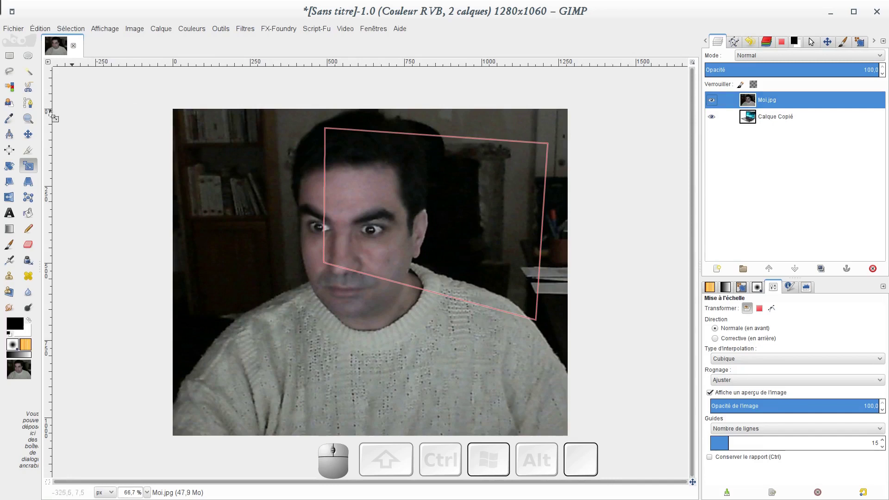
{"action": "left_click", "coordinate": [213, 164]}
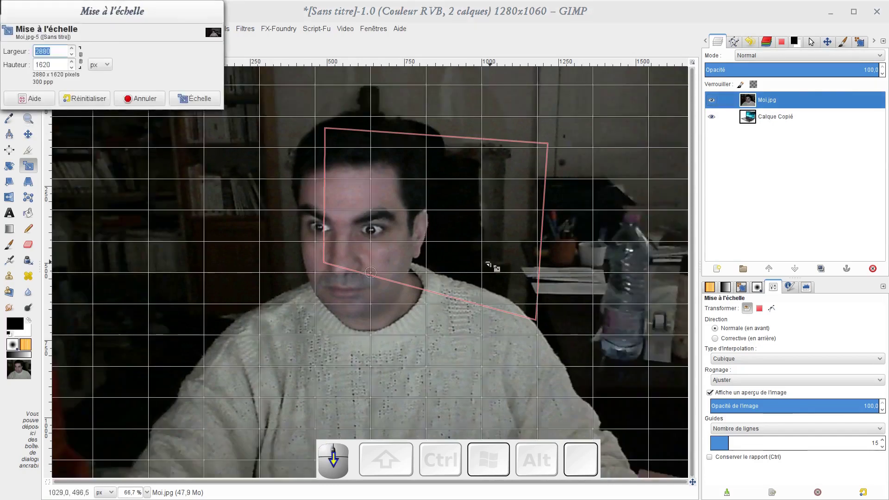
{"action": "scroll", "coordinate": [292, 236], "scroll_direction": "down", "scroll_amount": 1}
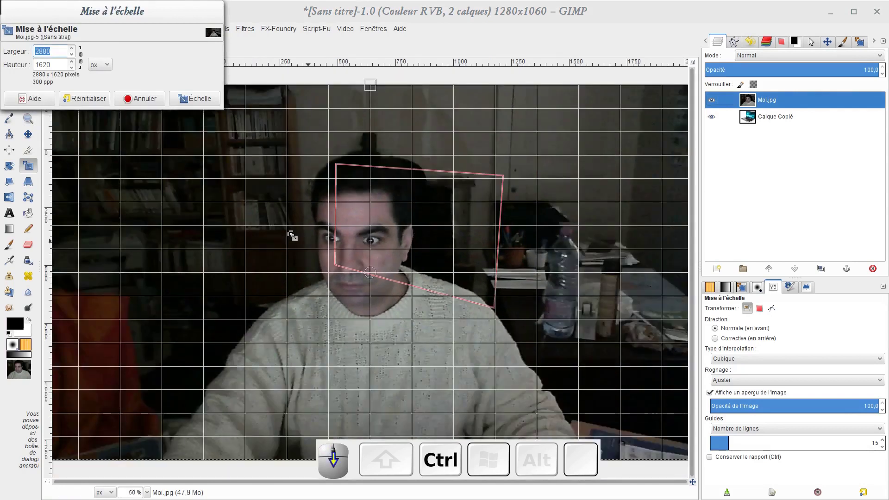
{"action": "scroll", "coordinate": [292, 235], "scroll_direction": "down", "scroll_amount": 1}
{"action": "left_click_drag", "start_coordinate": [158, 152], "coordinate": [275, 243]}
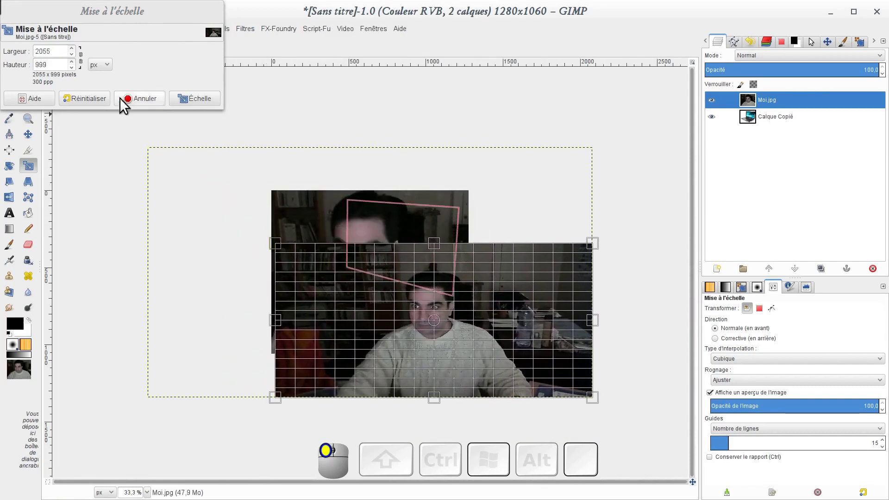
{"action": "left_click", "coordinate": [95, 100]}
Lock the aspect ratio and shrink the Moi.jpg layer to about 1611 x 906 px, keeping the dialog clear of the photo
{"action": "left_click_drag", "start_coordinate": [108, 14], "coordinate": [341, 191]}
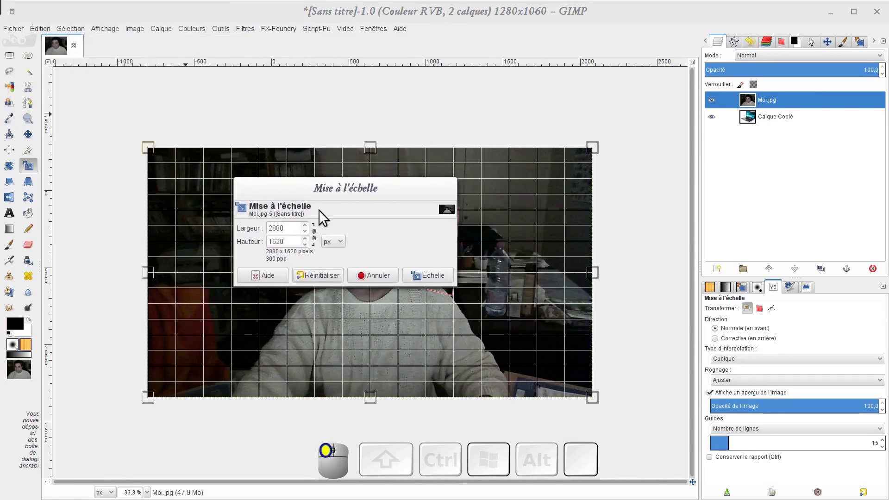
{"action": "left_click", "coordinate": [315, 237]}
{"action": "left_click_drag", "start_coordinate": [322, 192], "coordinate": [301, 31]}
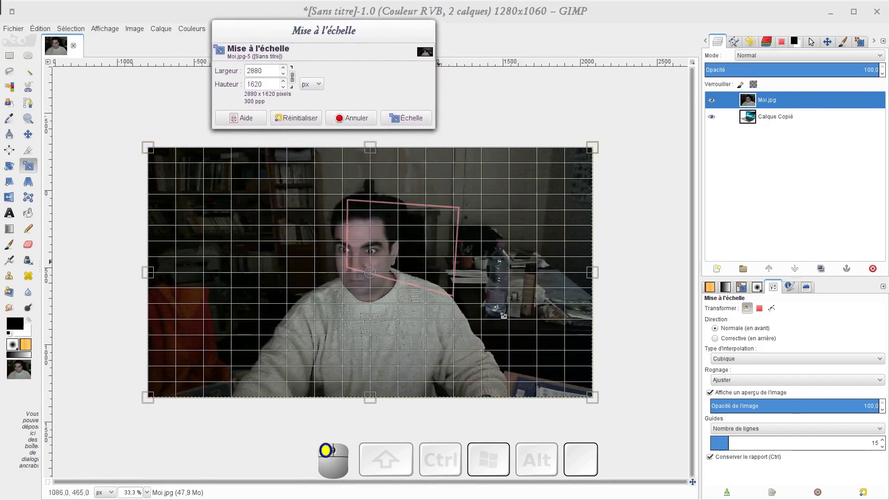
{"action": "left_click", "coordinate": [566, 394]}
{"action": "left_click_drag", "start_coordinate": [565, 393], "coordinate": [385, 292]}
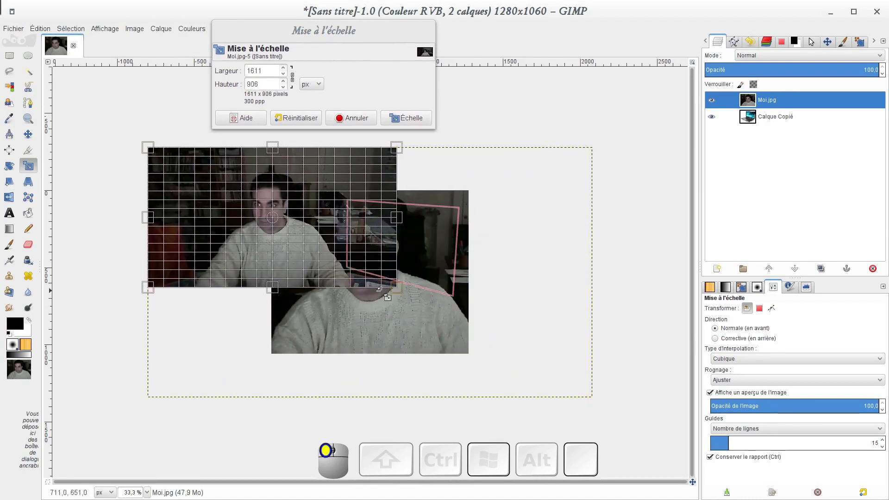
Position the reduced portrait over the laptop screen path, with the head near the path's upper edge, and apply the scaling
{"action": "left_click_drag", "start_coordinate": [318, 227], "coordinate": [397, 228]}
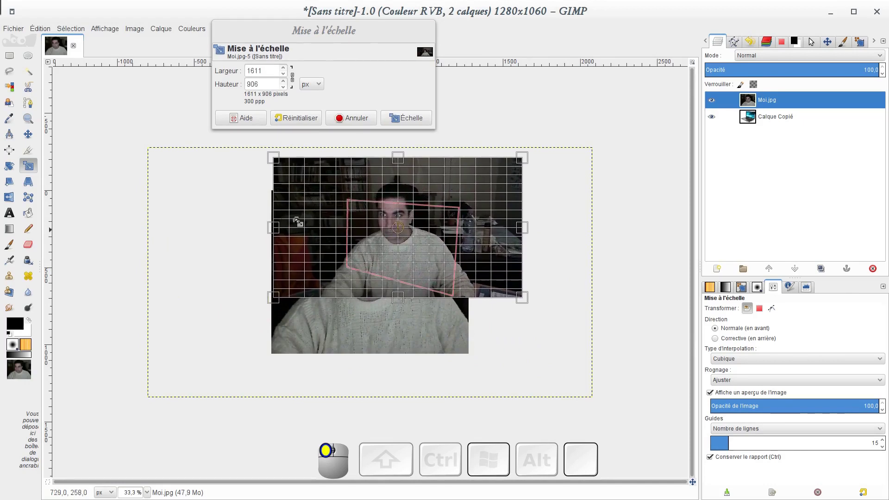
{"action": "left_click_drag", "start_coordinate": [344, 224], "coordinate": [344, 224]}
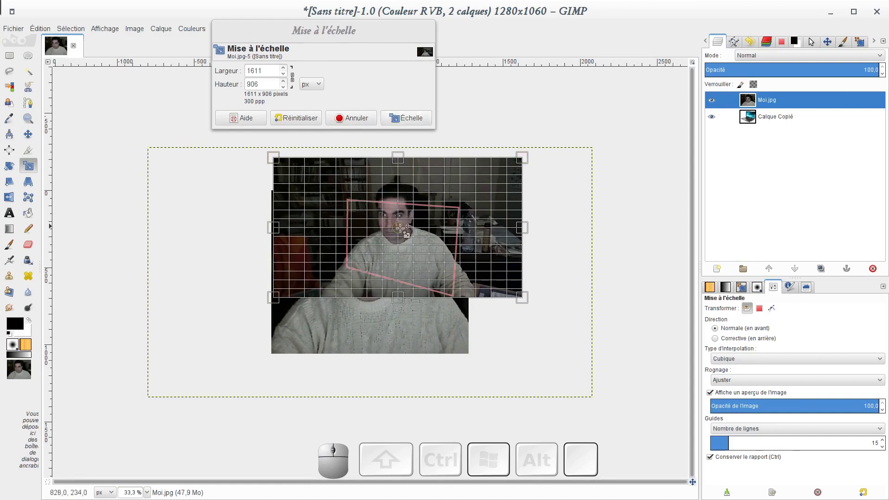
{"action": "mouse_move", "coordinate": [404, 228]}
{"action": "left_mouse_down"}
{"action": "mouse_move", "coordinate": [415, 227]}
{"action": "mouse_move", "coordinate": [392, 209]}
{"action": "mouse_move", "coordinate": [366, 216]}
{"action": "mouse_move", "coordinate": [408, 218]}
{"action": "mouse_move", "coordinate": [380, 218]}
{"action": "mouse_move", "coordinate": [396, 218]}
{"action": "left_mouse_up"}
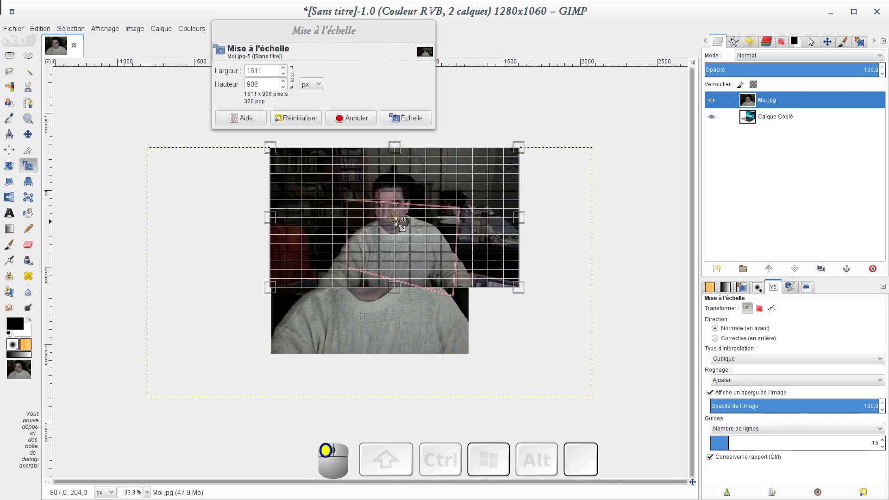
{"action": "left_click", "coordinate": [411, 120]}
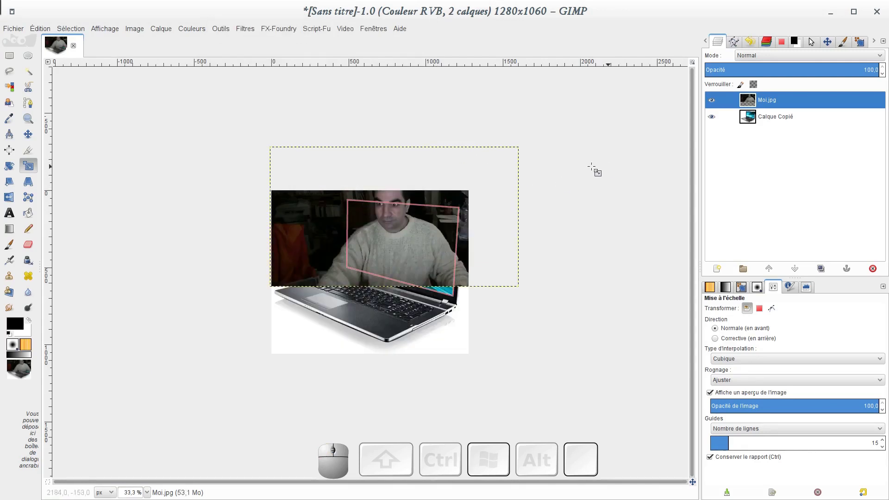
Move the Moi.jpg layer slightly down so its lower edge reaches the lowest corner of the laptop screen path
{"action": "scroll", "coordinate": [471, 206], "scroll_direction": "up", "scroll_amount": 2, "text": "ctrl"}
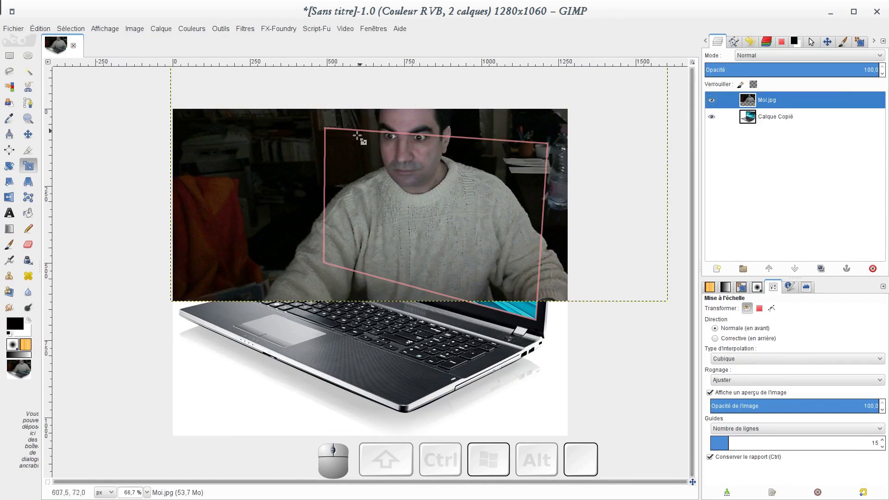
{"action": "left_click", "coordinate": [736, 42]}
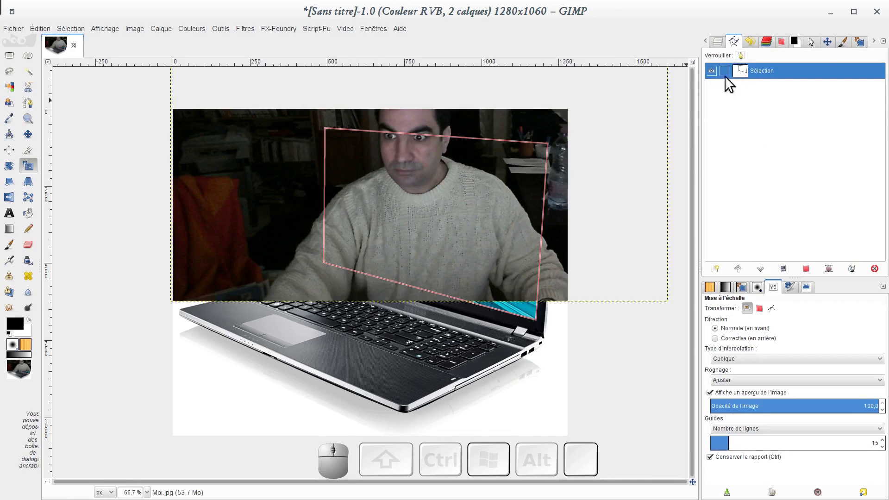
{"action": "left_click", "coordinate": [716, 41]}
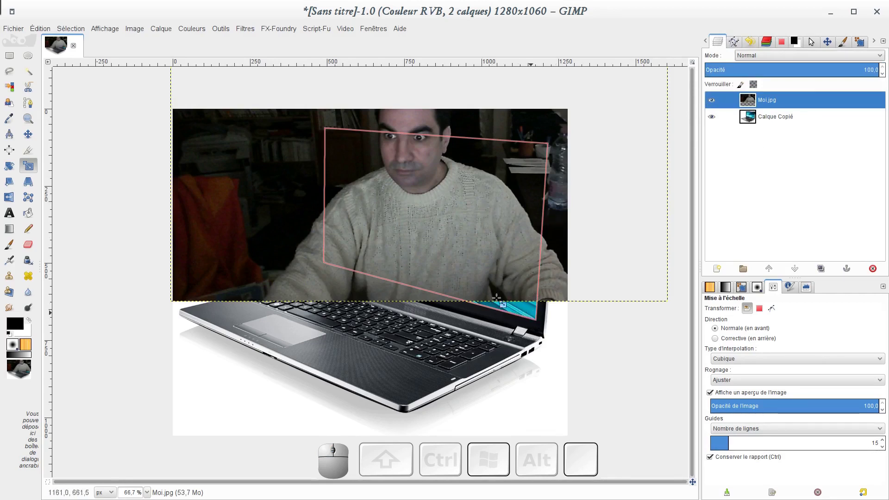
{"action": "left_click", "coordinate": [29, 134]}
{"action": "left_click_drag", "start_coordinate": [439, 217], "coordinate": [442, 234]}
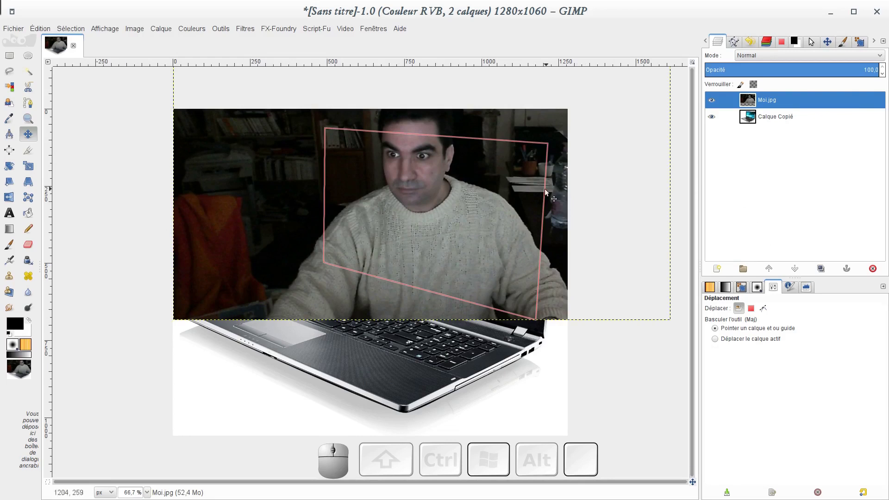
{"action": "scroll", "coordinate": [619, 188], "scroll_direction": "down", "scroll_amount": 1}
{"action": "scroll", "coordinate": [617, 184], "scroll_direction": "up", "scroll_amount": 2}
{"action": "scroll", "coordinate": [619, 188], "scroll_direction": "down", "scroll_amount": 2}
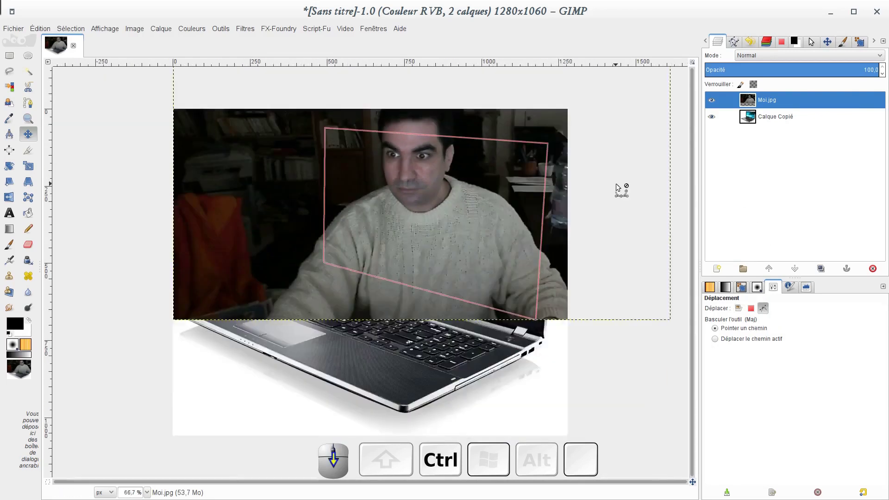
{"action": "scroll", "coordinate": [619, 189], "scroll_direction": "up", "scroll_amount": 1}
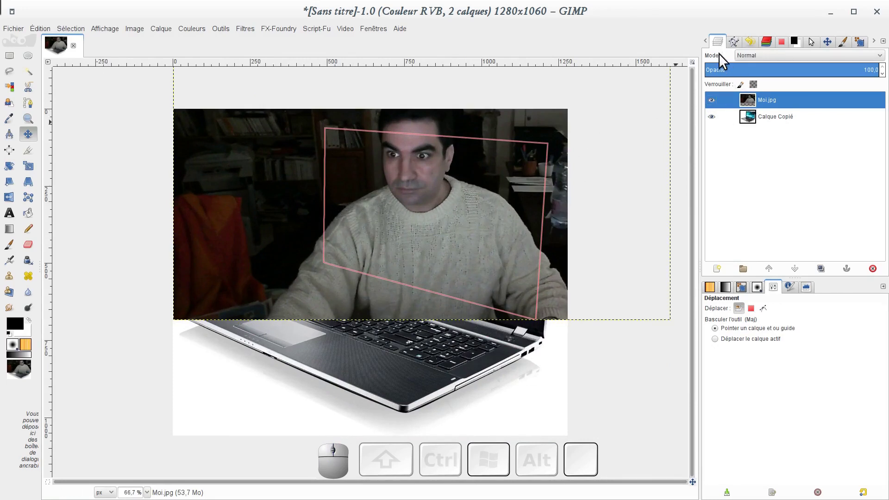
Add a black, fully transparent layer mask (Noir, transparence totale) to the Moi.jpg layer
{"action": "right_click", "coordinate": [749, 101]}
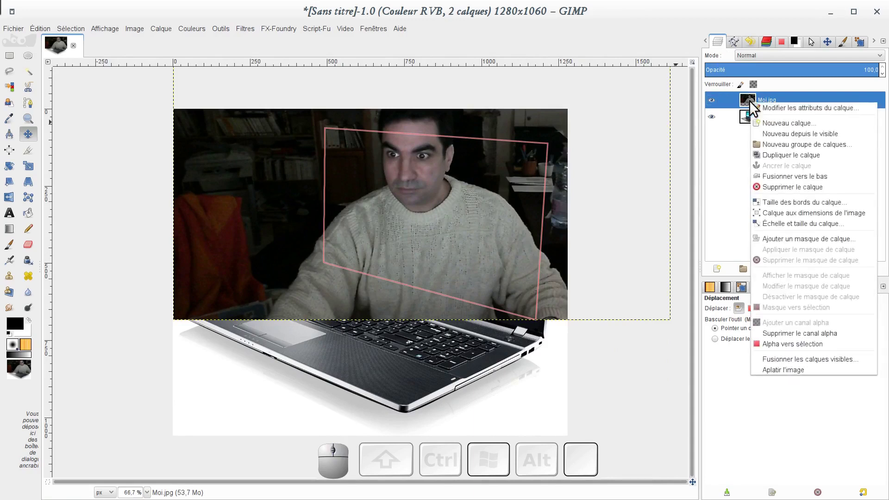
{"action": "left_click", "coordinate": [780, 237]}
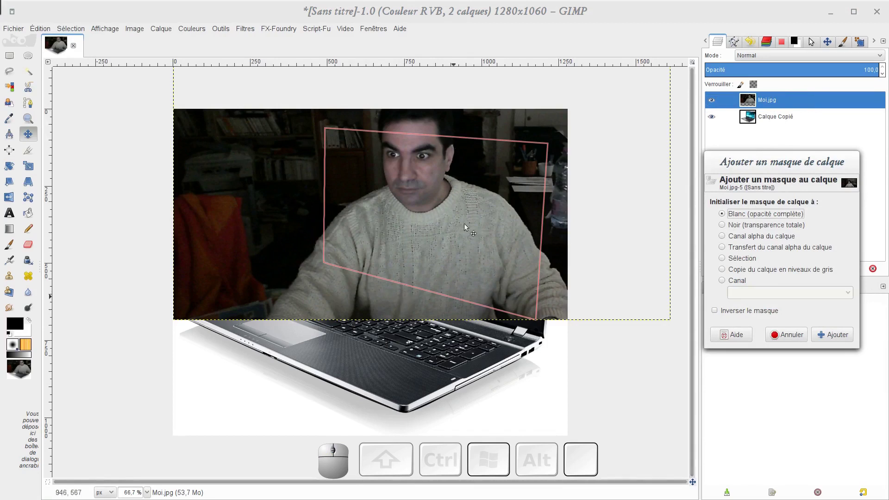
{"action": "left_click", "coordinate": [722, 226]}
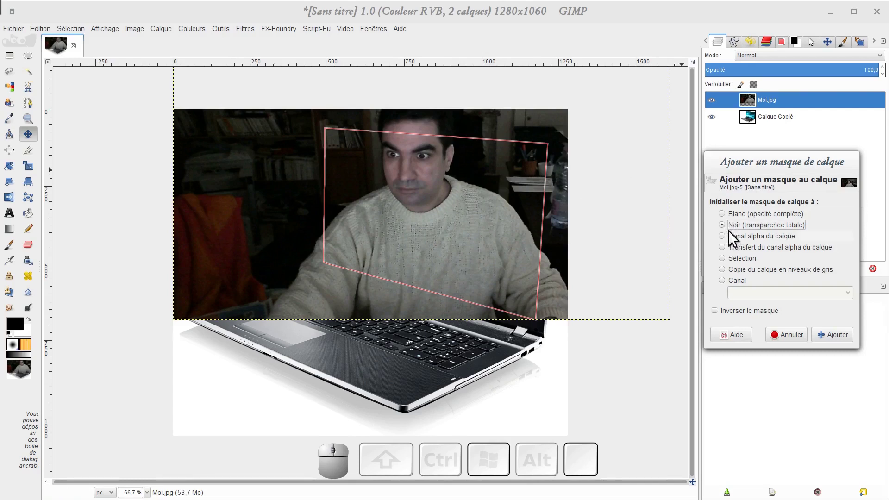
{"action": "left_click", "coordinate": [830, 330]}
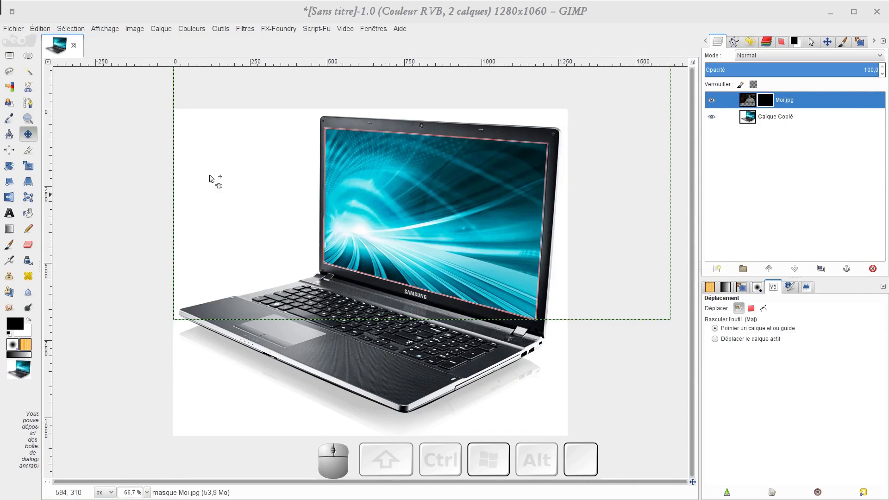
Paint white on the Moi.jpg layer mask with a 275.80 Paintbrush, revealing the forearm over the keyboard and part of the chest
{"action": "left_click", "coordinate": [10, 245]}
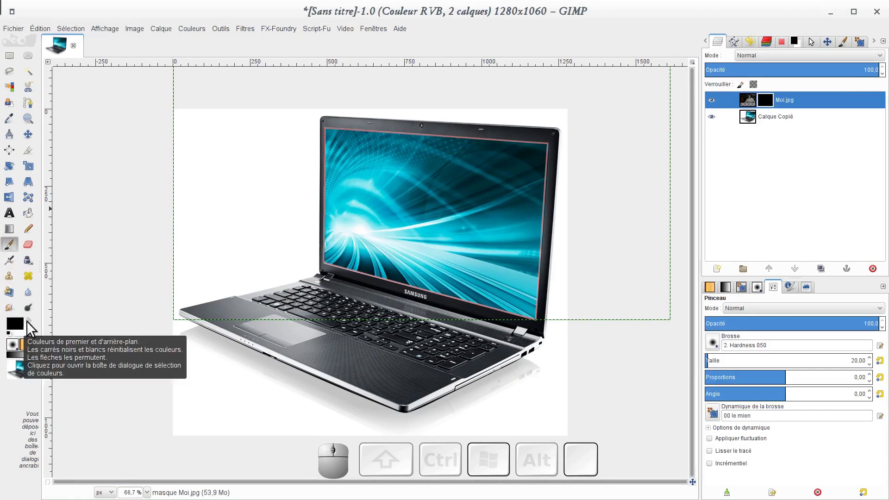
{"action": "left_click", "coordinate": [27, 320]}
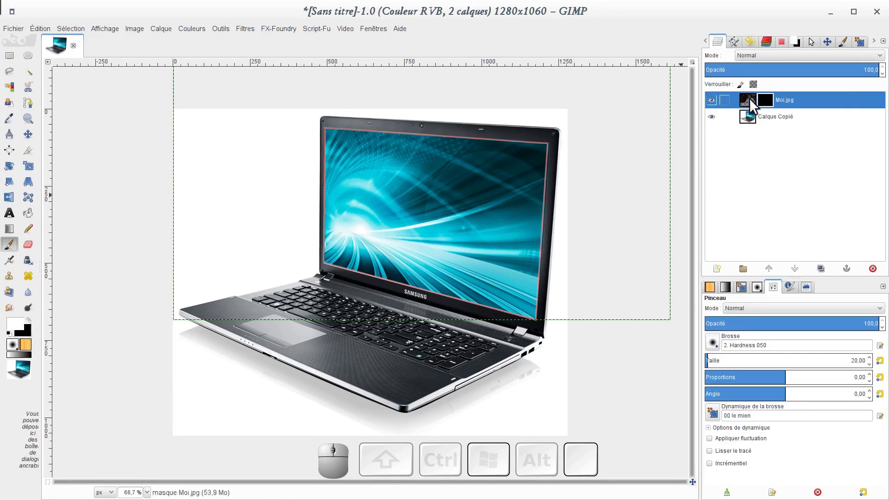
{"action": "left_click", "coordinate": [764, 100]}
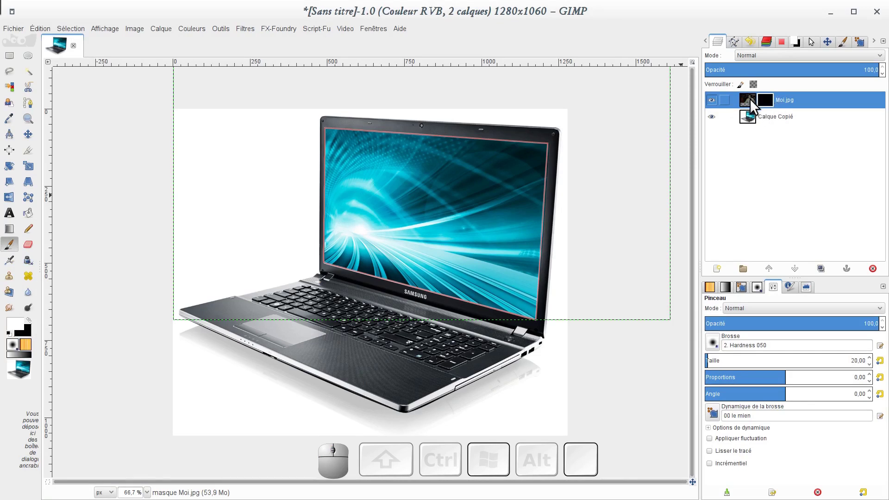
{"action": "left_click", "coordinate": [749, 99]}
{"action": "left_click", "coordinate": [769, 101]}
{"action": "left_click", "coordinate": [746, 361]}
{"action": "left_click_drag", "start_coordinate": [746, 361], "coordinate": [748, 362]}
{"action": "mouse_move", "coordinate": [415, 250]}
{"action": "left_mouse_down"}
{"action": "mouse_move", "coordinate": [421, 232]}
{"action": "mouse_move", "coordinate": [409, 248]}
{"action": "mouse_move", "coordinate": [398, 233]}
{"action": "mouse_move", "coordinate": [381, 236]}
{"action": "left_mouse_up"}
{"action": "mouse_move", "coordinate": [364, 266]}
{"action": "left_mouse_down"}
{"action": "mouse_move", "coordinate": [367, 233]}
{"action": "mouse_move", "coordinate": [309, 276]}
{"action": "mouse_move", "coordinate": [390, 260]}
{"action": "mouse_move", "coordinate": [314, 289]}
{"action": "mouse_move", "coordinate": [303, 323]}
{"action": "mouse_move", "coordinate": [271, 368]}
{"action": "mouse_move", "coordinate": [294, 309]}
{"action": "mouse_move", "coordinate": [319, 278]}
{"action": "mouse_move", "coordinate": [353, 261]}
{"action": "mouse_move", "coordinate": [387, 226]}
{"action": "mouse_move", "coordinate": [352, 243]}
{"action": "left_mouse_up"}
{"action": "mouse_move", "coordinate": [410, 204]}
{"action": "left_mouse_down"}
{"action": "mouse_move", "coordinate": [424, 141]}
{"action": "mouse_move", "coordinate": [405, 153]}
{"action": "mouse_move", "coordinate": [404, 179]}
{"action": "mouse_move", "coordinate": [396, 142]}
{"action": "mouse_move", "coordinate": [403, 161]}
{"action": "mouse_move", "coordinate": [417, 108]}
{"action": "mouse_move", "coordinate": [440, 214]}
{"action": "mouse_move", "coordinate": [457, 209]}
{"action": "mouse_move", "coordinate": [466, 180]}
{"action": "mouse_move", "coordinate": [492, 155]}
{"action": "mouse_move", "coordinate": [477, 157]}
{"action": "mouse_move", "coordinate": [512, 165]}
{"action": "mouse_move", "coordinate": [507, 278]}
{"action": "mouse_move", "coordinate": [525, 314]}
{"action": "mouse_move", "coordinate": [533, 265]}
{"action": "mouse_move", "coordinate": [556, 259]}
{"action": "mouse_move", "coordinate": [477, 274]}
{"action": "mouse_move", "coordinate": [517, 304]}
{"action": "mouse_move", "coordinate": [431, 296]}
{"action": "mouse_move", "coordinate": [461, 239]}
{"action": "left_mouse_up"}
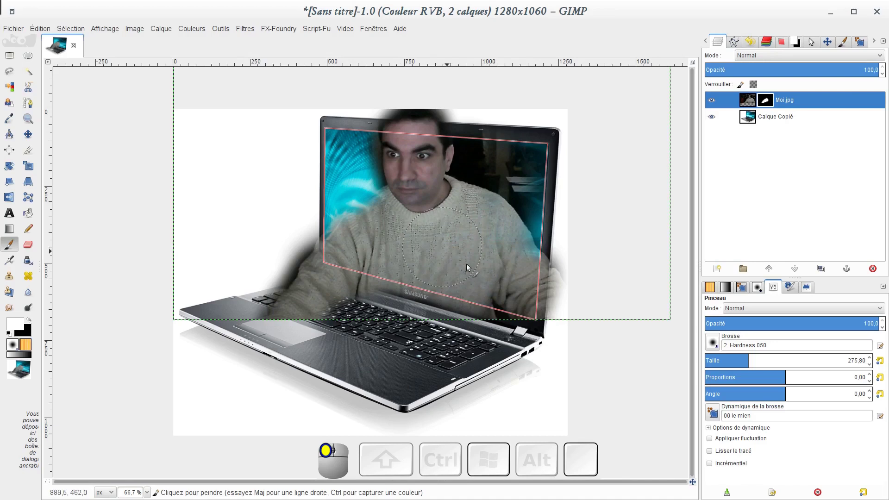
{"action": "mouse_move", "coordinate": [382, 200]}
{"action": "left_mouse_down"}
{"action": "mouse_move", "coordinate": [353, 153]}
{"action": "mouse_move", "coordinate": [326, 136]}
{"action": "mouse_move", "coordinate": [347, 184]}
{"action": "mouse_move", "coordinate": [347, 221]}
{"action": "mouse_move", "coordinate": [324, 208]}
{"action": "mouse_move", "coordinate": [343, 145]}
{"action": "mouse_move", "coordinate": [334, 148]}
{"action": "mouse_move", "coordinate": [361, 158]}
{"action": "left_mouse_up"}
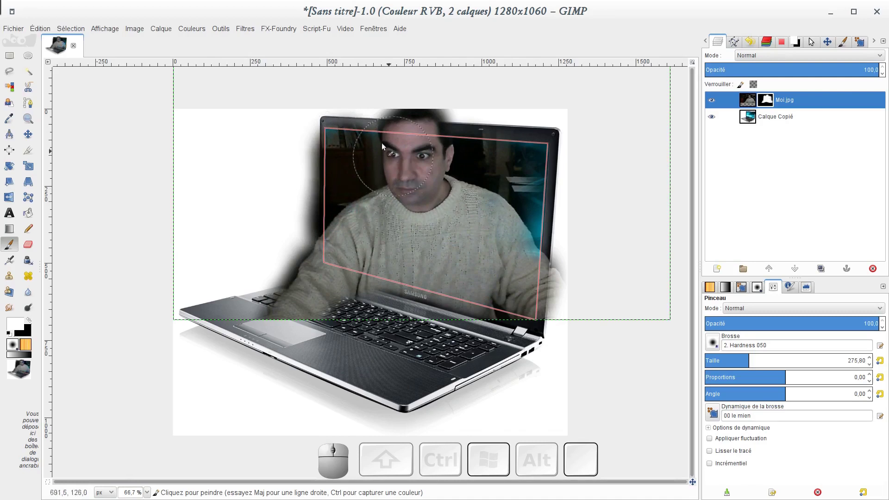
{"action": "key", "text": "ctrl+z"}
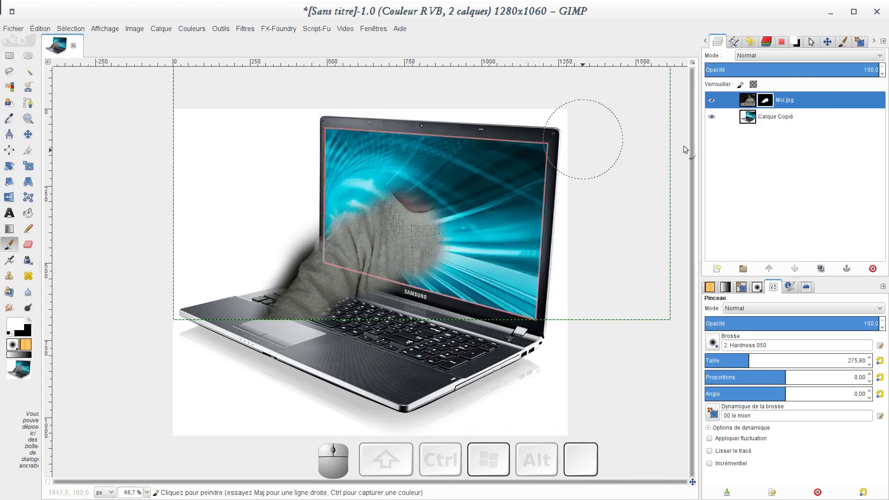
Create a selection from the laptop screen path
{"action": "left_click", "coordinate": [733, 42]}
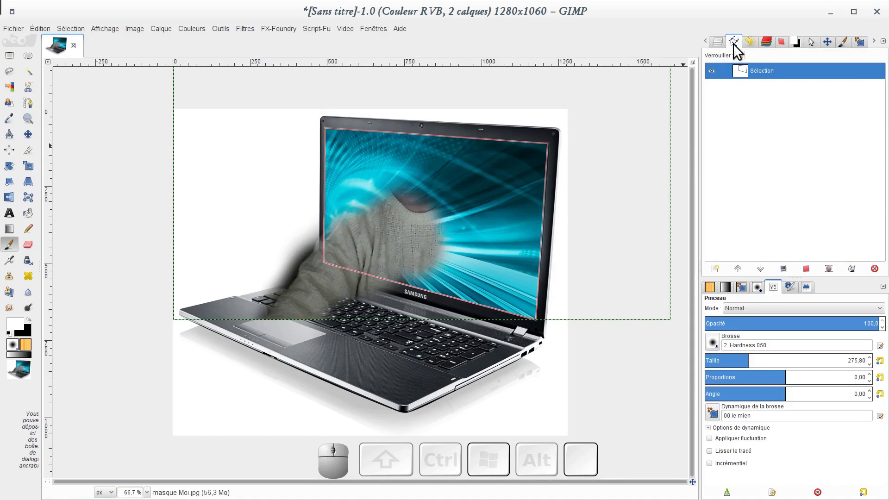
{"action": "left_click", "coordinate": [742, 65]}
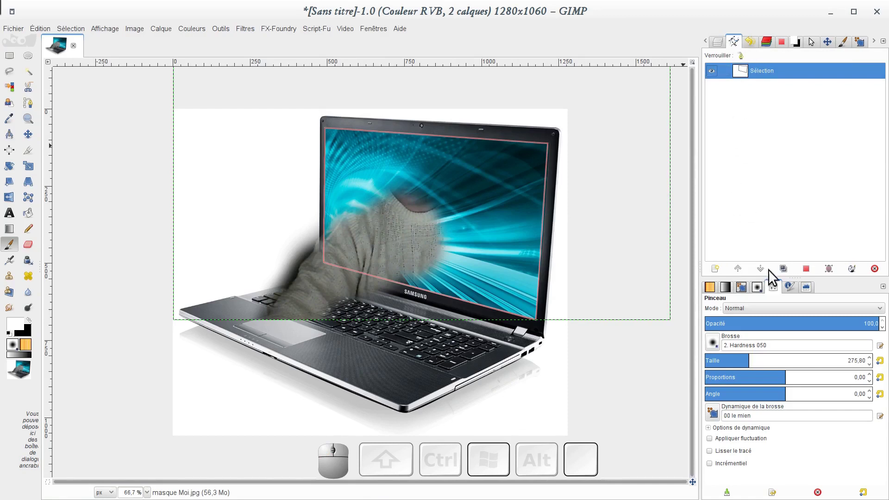
{"action": "left_click", "coordinate": [806, 268]}
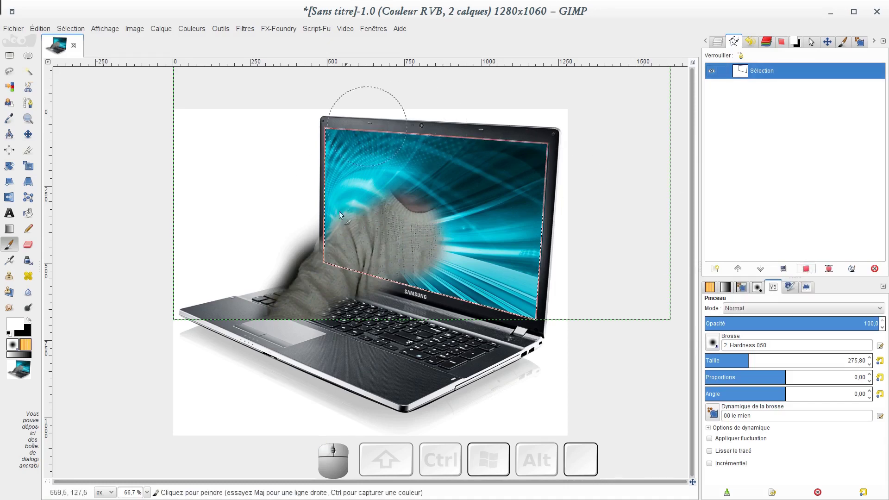
Fill the whole selected screen area with white on the Moi.jpg layer mask, using the Bucket Fill set to fill the entire selection
{"action": "left_click", "coordinate": [717, 41]}
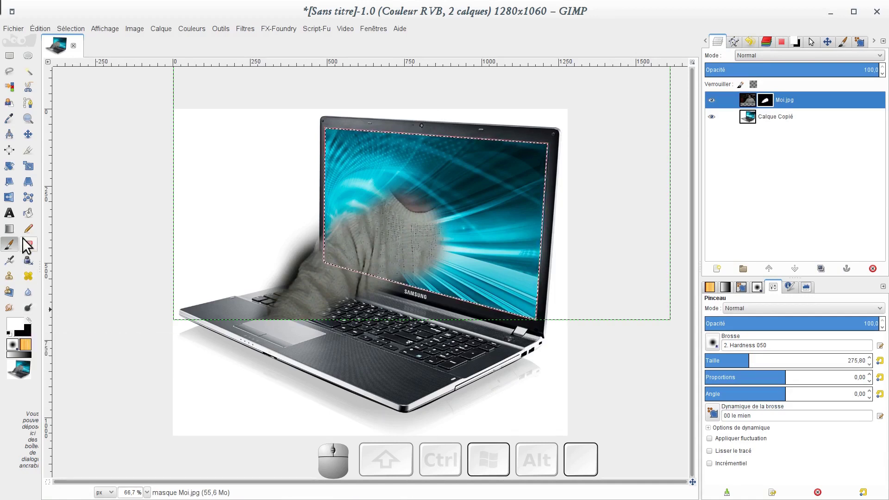
{"action": "left_click", "coordinate": [30, 213]}
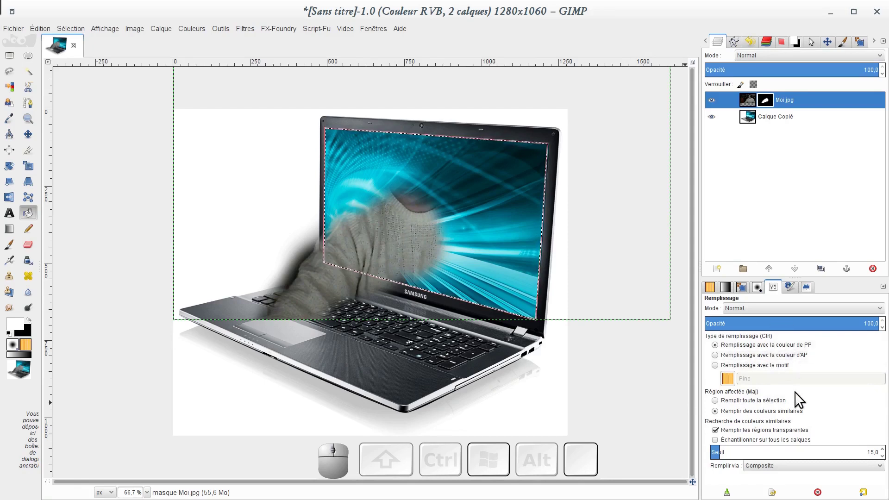
{"action": "left_click", "coordinate": [716, 401]}
{"action": "left_click", "coordinate": [485, 208]}
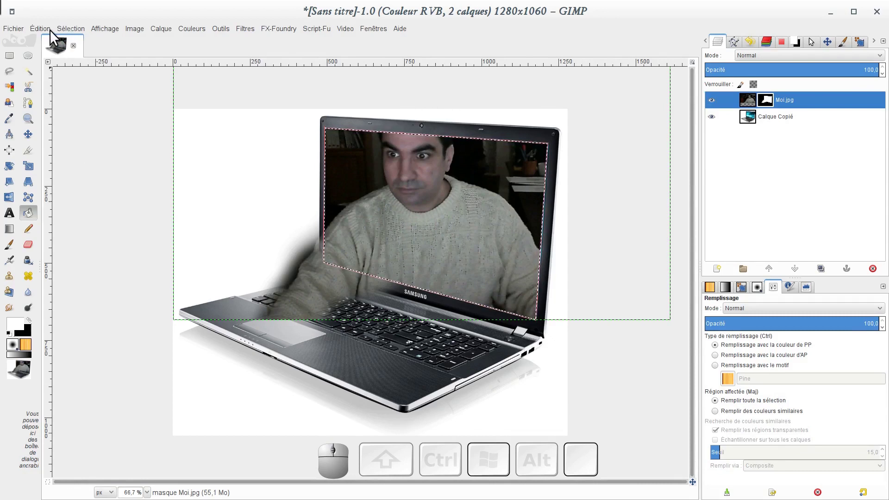
Invert the laptop screen selection and switch to the Paintbrush
{"action": "left_click", "coordinate": [63, 28]}
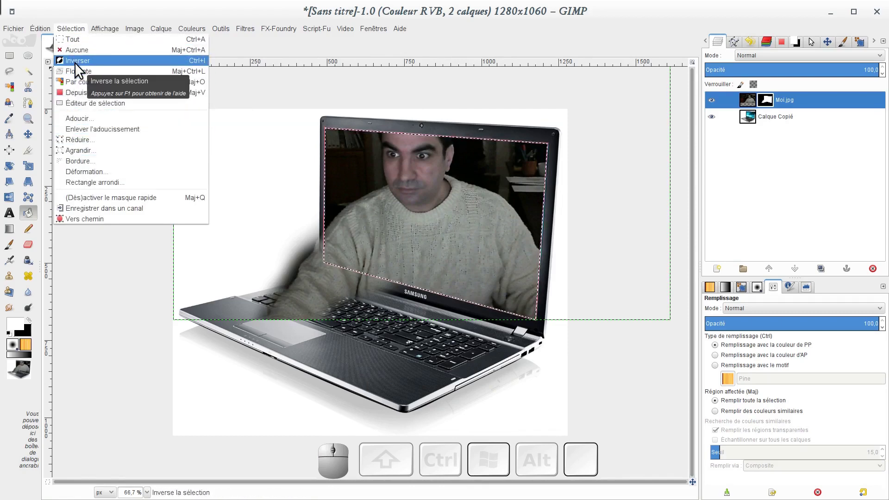
{"action": "left_click", "coordinate": [188, 62]}
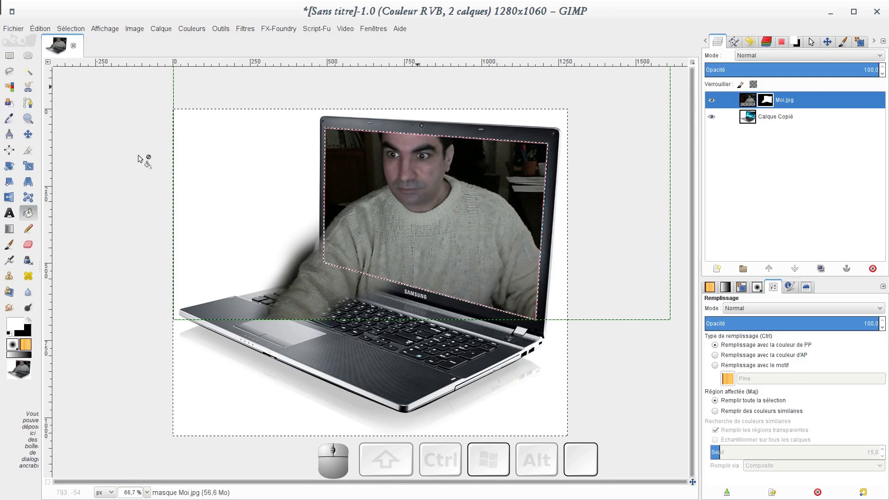
{"action": "left_click", "coordinate": [9, 244]}
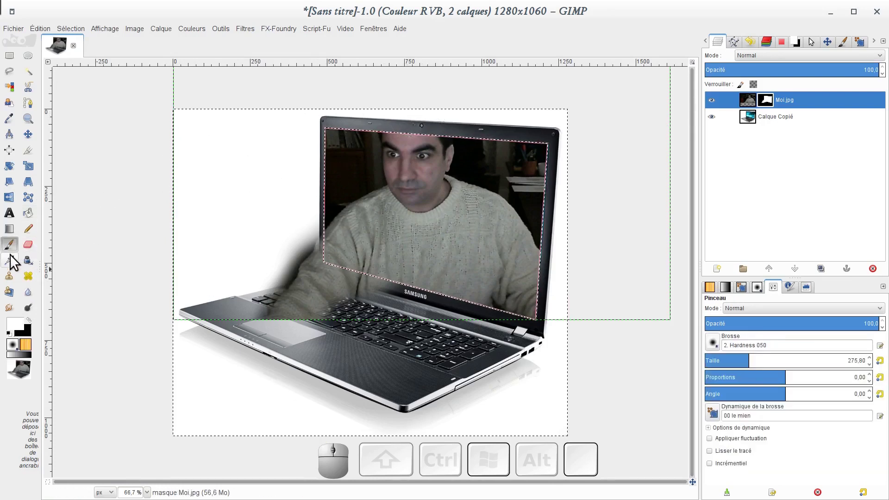
Try a black brush stroke on the mask inside the laptop screen area, then restore white as the foreground colour
{"action": "left_click", "coordinate": [28, 321]}
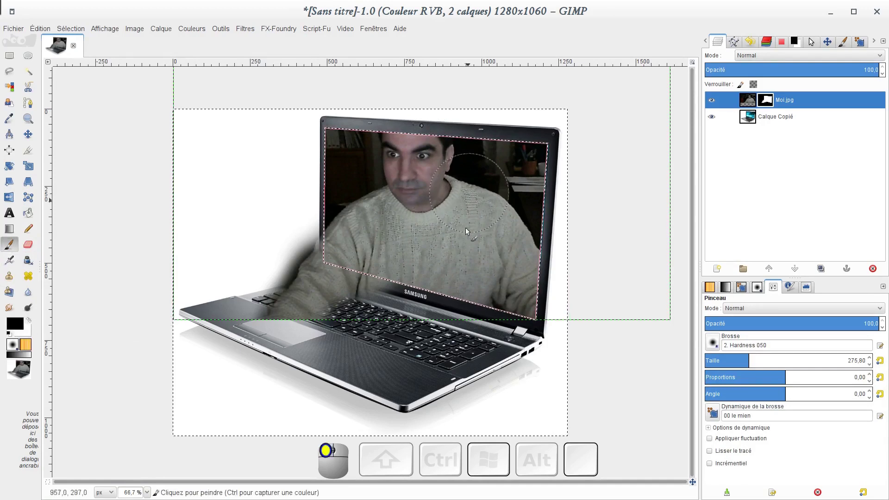
{"action": "left_click_drag", "start_coordinate": [453, 241], "coordinate": [463, 236]}
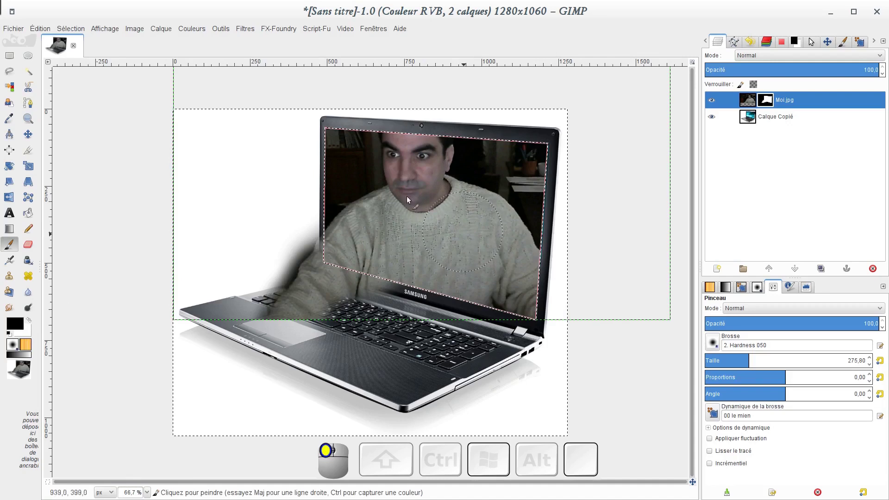
{"action": "left_click", "coordinate": [28, 320]}
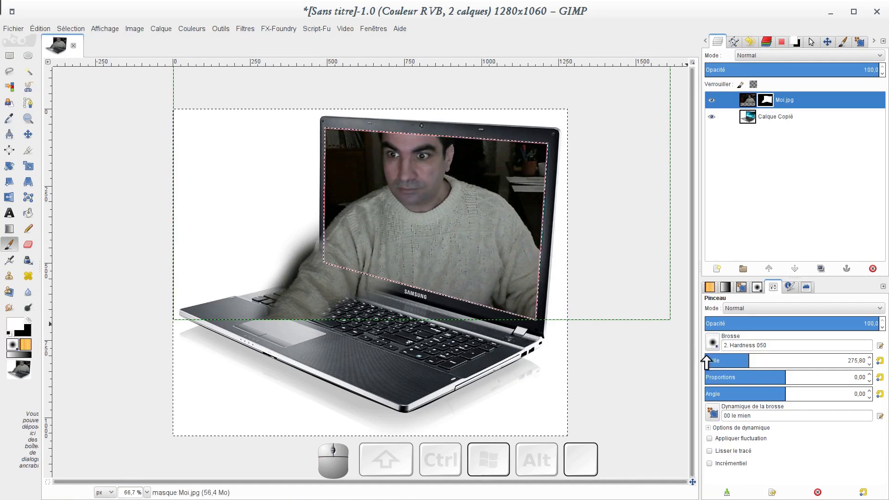
Reduce the brush size to 72.56 and paint white on the mask to reveal the top of the head above the screen edge
{"action": "left_click_drag", "start_coordinate": [712, 360], "coordinate": [718, 361]}
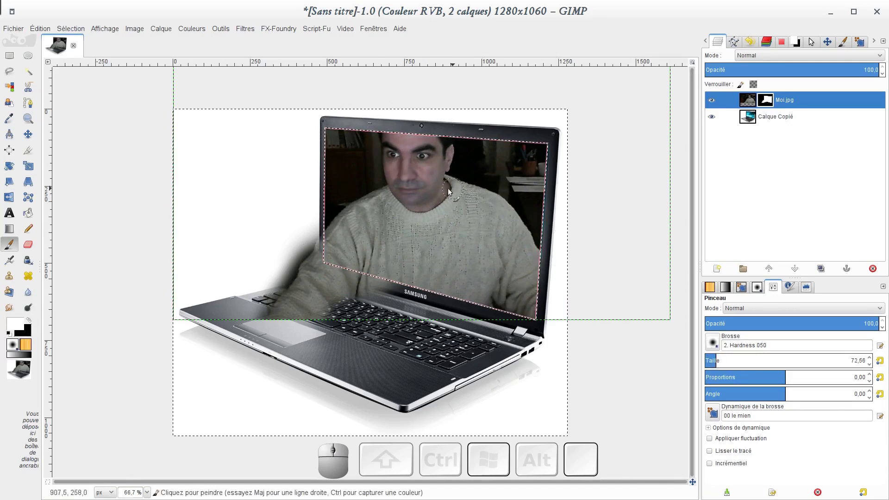
{"action": "scroll", "coordinate": [445, 188], "scroll_direction": "up", "scroll_amount": 2, "text": "ctrl"}
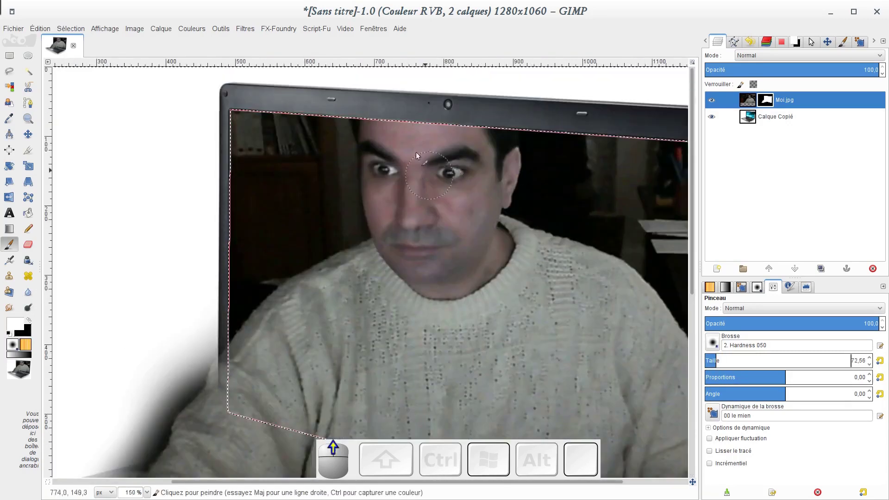
{"action": "mouse_move", "coordinate": [391, 118]}
{"action": "left_mouse_down"}
{"action": "mouse_move", "coordinate": [371, 113]}
{"action": "mouse_move", "coordinate": [391, 115]}
{"action": "mouse_move", "coordinate": [418, 95]}
{"action": "left_mouse_up"}
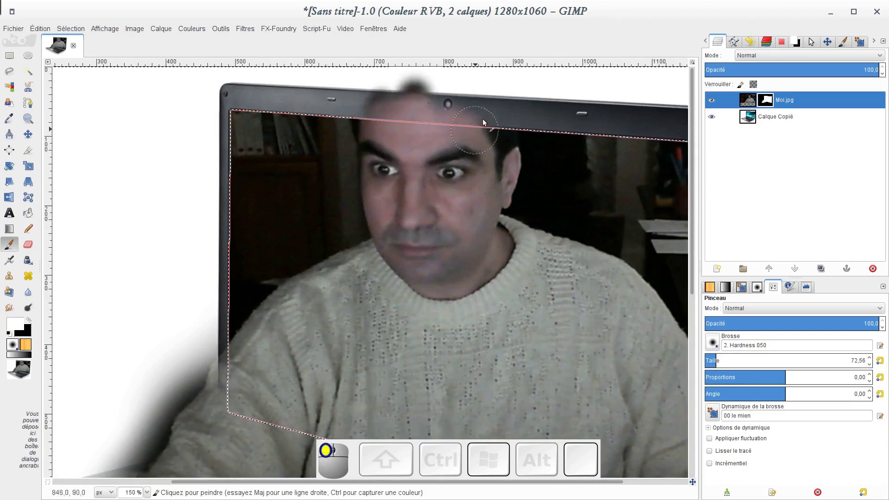
{"action": "mouse_move", "coordinate": [493, 134]}
{"action": "left_mouse_down"}
{"action": "mouse_move", "coordinate": [480, 80]}
{"action": "mouse_move", "coordinate": [449, 64]}
{"action": "mouse_move", "coordinate": [395, 74]}
{"action": "mouse_move", "coordinate": [373, 116]}
{"action": "mouse_move", "coordinate": [403, 73]}
{"action": "mouse_move", "coordinate": [434, 85]}
{"action": "mouse_move", "coordinate": [444, 115]}
{"action": "left_mouse_up"}
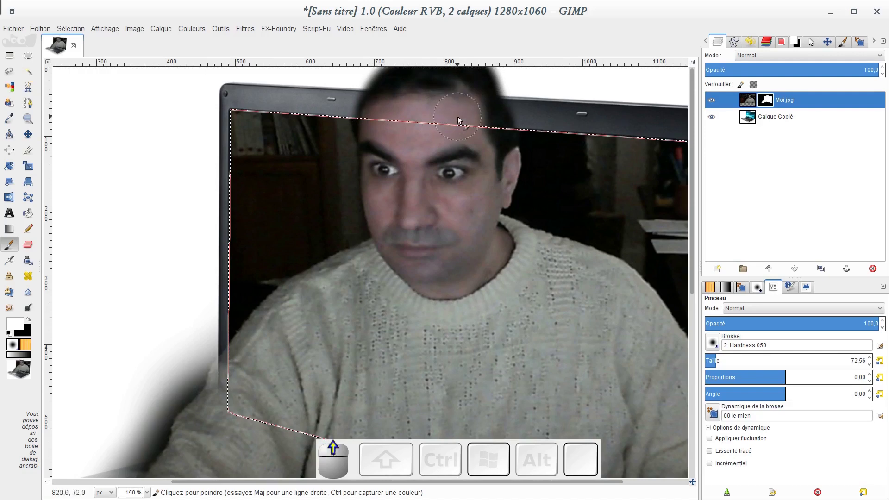
{"action": "scroll", "coordinate": [432, 121], "scroll_direction": "down", "scroll_amount": 1}
{"action": "mouse_move", "coordinate": [426, 98]}
{"action": "left_mouse_down"}
{"action": "mouse_move", "coordinate": [396, 120]}
{"action": "mouse_move", "coordinate": [395, 102]}
{"action": "mouse_move", "coordinate": [392, 124]}
{"action": "mouse_move", "coordinate": [392, 78]}
{"action": "mouse_move", "coordinate": [481, 96]}
{"action": "mouse_move", "coordinate": [490, 136]}
{"action": "left_mouse_up"}
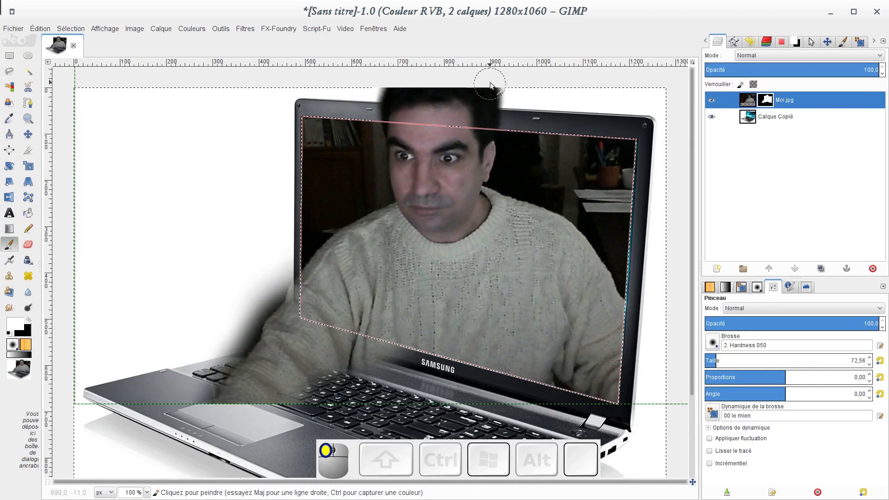
{"action": "mouse_move", "coordinate": [462, 92]}
{"action": "left_mouse_down"}
{"action": "mouse_move", "coordinate": [429, 93]}
{"action": "mouse_move", "coordinate": [379, 115]}
{"action": "mouse_move", "coordinate": [397, 152]}
{"action": "left_mouse_up"}
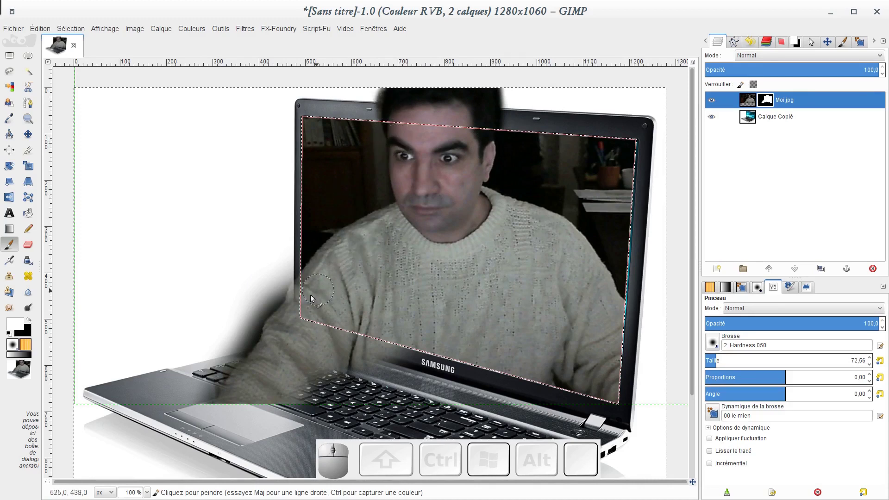
{"action": "key", "text": "ctrl+z"}
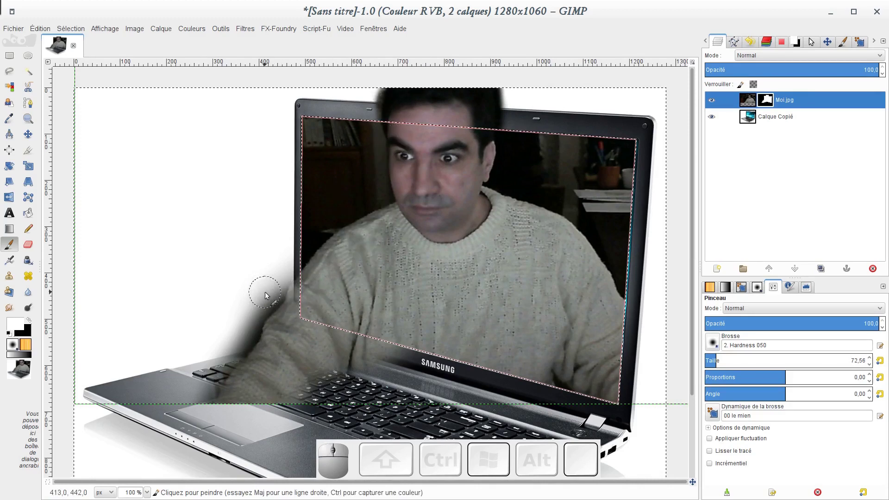
Paint black on the mask along the outer edge of the sleeve to hide the dark background beside the forearm
{"action": "key", "text": "x"}
{"action": "mouse_move", "coordinate": [250, 324]}
{"action": "left_mouse_down"}
{"action": "mouse_move", "coordinate": [291, 267]}
{"action": "mouse_move", "coordinate": [280, 300]}
{"action": "mouse_move", "coordinate": [289, 226]}
{"action": "mouse_move", "coordinate": [290, 258]}
{"action": "mouse_move", "coordinate": [262, 297]}
{"action": "mouse_move", "coordinate": [243, 277]}
{"action": "left_mouse_up"}
{"action": "mouse_move", "coordinate": [232, 351]}
{"action": "left_mouse_down"}
{"action": "mouse_move", "coordinate": [237, 343]}
{"action": "mouse_move", "coordinate": [196, 393]}
{"action": "mouse_move", "coordinate": [234, 331]}
{"action": "mouse_move", "coordinate": [245, 339]}
{"action": "mouse_move", "coordinate": [239, 345]}
{"action": "mouse_move", "coordinate": [253, 334]}
{"action": "left_mouse_up"}
{"action": "left_click_drag", "start_coordinate": [432, 158], "coordinate": [459, 185]}
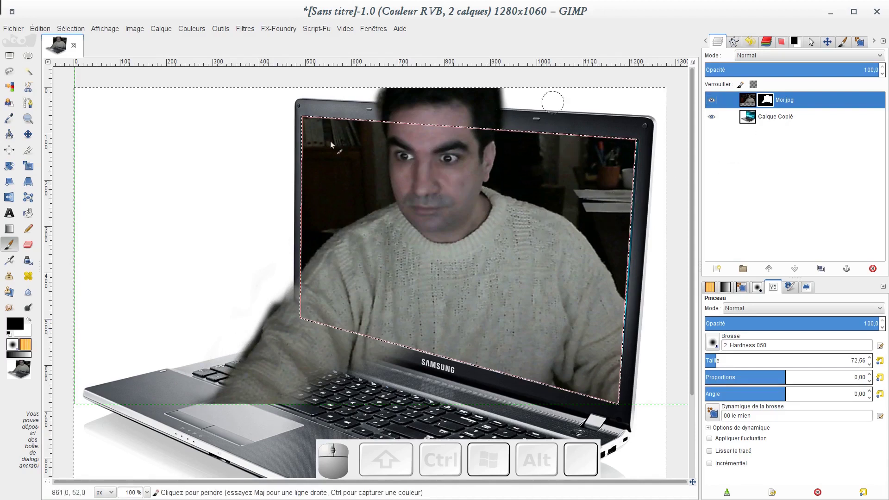
{"action": "mouse_move", "coordinate": [268, 291]}
{"action": "left_mouse_down"}
{"action": "mouse_move", "coordinate": [262, 301]}
{"action": "mouse_move", "coordinate": [277, 298]}
{"action": "mouse_move", "coordinate": [261, 326]}
{"action": "mouse_move", "coordinate": [207, 389]}
{"action": "mouse_move", "coordinate": [284, 292]}
{"action": "mouse_move", "coordinate": [285, 267]}
{"action": "mouse_move", "coordinate": [297, 278]}
{"action": "mouse_move", "coordinate": [292, 312]}
{"action": "left_mouse_up"}
Paint white on the mask to restore the forearm over the keyboard, out to the sleeve's inner edge
{"action": "key", "text": "x"}
{"action": "left_click_drag", "start_coordinate": [237, 393], "coordinate": [262, 354]}
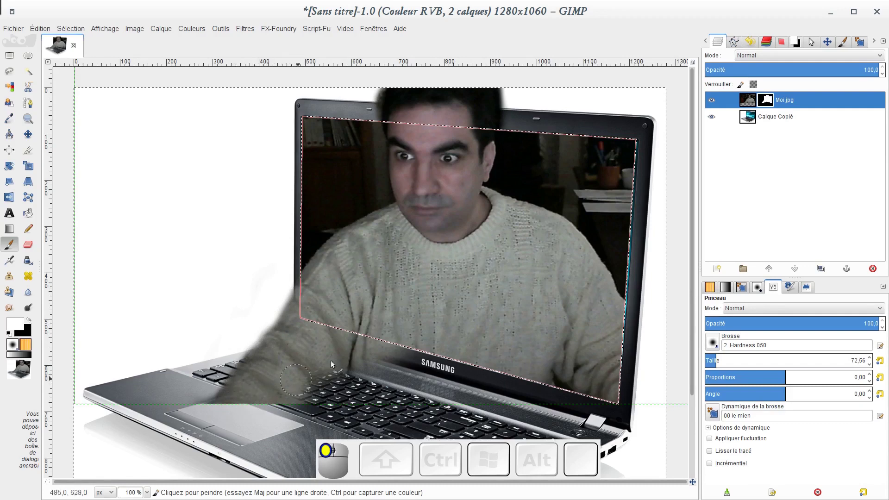
{"action": "left_click_drag", "start_coordinate": [324, 402], "coordinate": [314, 389]}
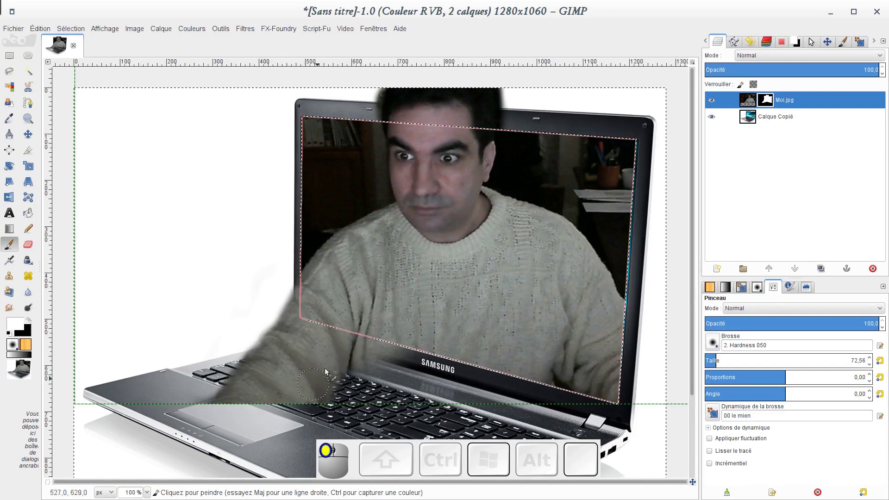
{"action": "mouse_move", "coordinate": [339, 359]}
{"action": "left_mouse_down"}
{"action": "mouse_move", "coordinate": [346, 352]}
{"action": "mouse_move", "coordinate": [336, 375]}
{"action": "mouse_move", "coordinate": [343, 367]}
{"action": "left_mouse_up"}
Paint black on the mask beside the sleeve and along the lower bezel around the SAMSUNG logo to clear the leftover portrait
{"action": "key", "text": "x"}
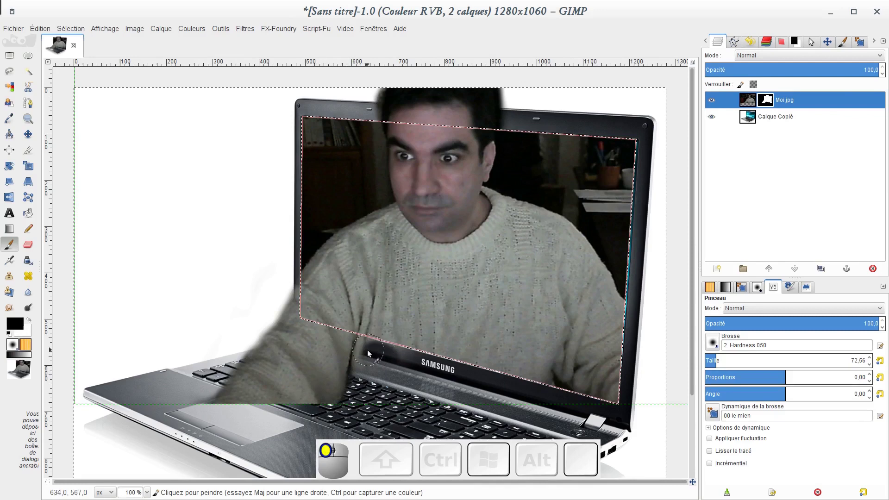
{"action": "mouse_move", "coordinate": [365, 350]}
{"action": "left_mouse_down"}
{"action": "mouse_move", "coordinate": [362, 368]}
{"action": "mouse_move", "coordinate": [362, 349]}
{"action": "mouse_move", "coordinate": [413, 367]}
{"action": "left_mouse_up"}
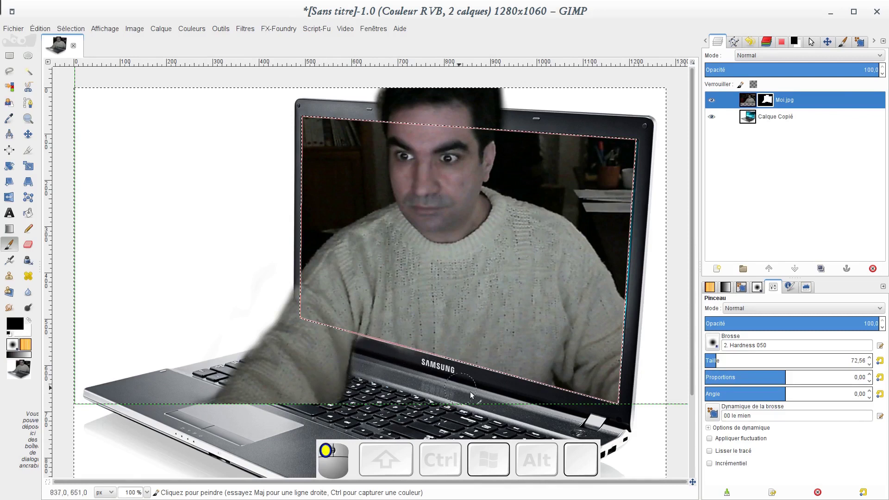
{"action": "mouse_move", "coordinate": [558, 410]}
{"action": "left_mouse_down"}
{"action": "mouse_move", "coordinate": [637, 429]}
{"action": "mouse_move", "coordinate": [451, 394]}
{"action": "left_mouse_up"}
{"action": "mouse_move", "coordinate": [415, 363]}
{"action": "left_mouse_down"}
{"action": "mouse_move", "coordinate": [369, 345]}
{"action": "mouse_move", "coordinate": [291, 245]}
{"action": "mouse_move", "coordinate": [359, 340]}
{"action": "left_mouse_up"}
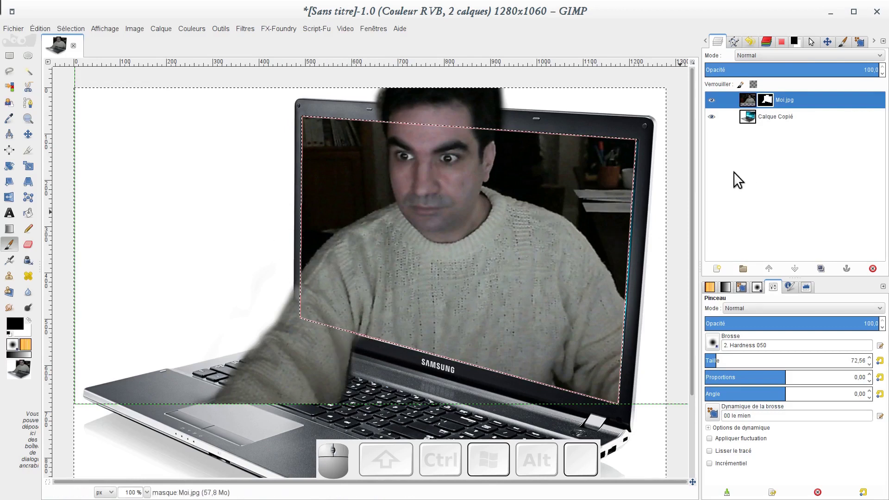
Hide the path outlining the laptop screen and clear the active selection
{"action": "scroll", "coordinate": [734, 169], "scroll_direction": "down", "scroll_amount": 2}
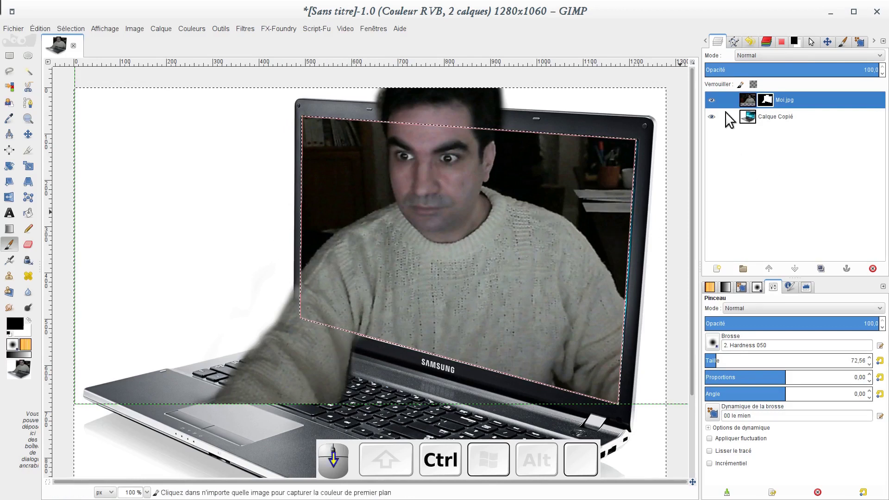
{"action": "left_click", "coordinate": [735, 41]}
{"action": "left_click", "coordinate": [711, 71]}
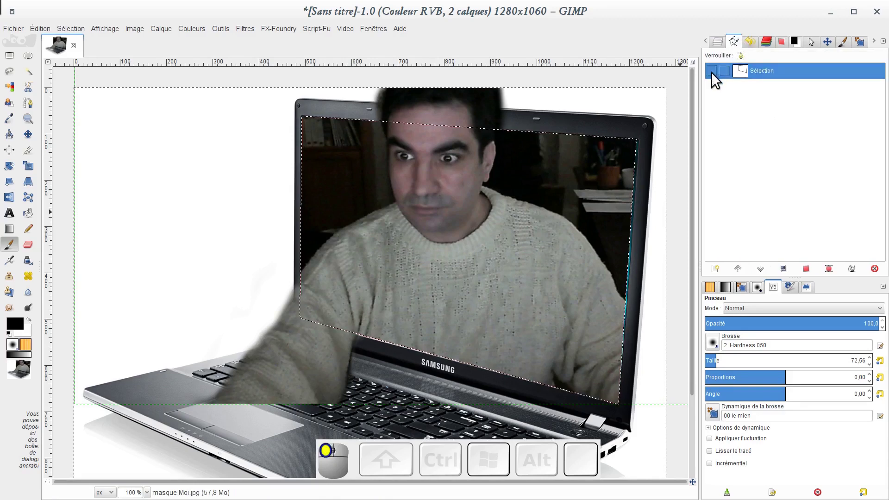
{"action": "left_click", "coordinate": [71, 29]}
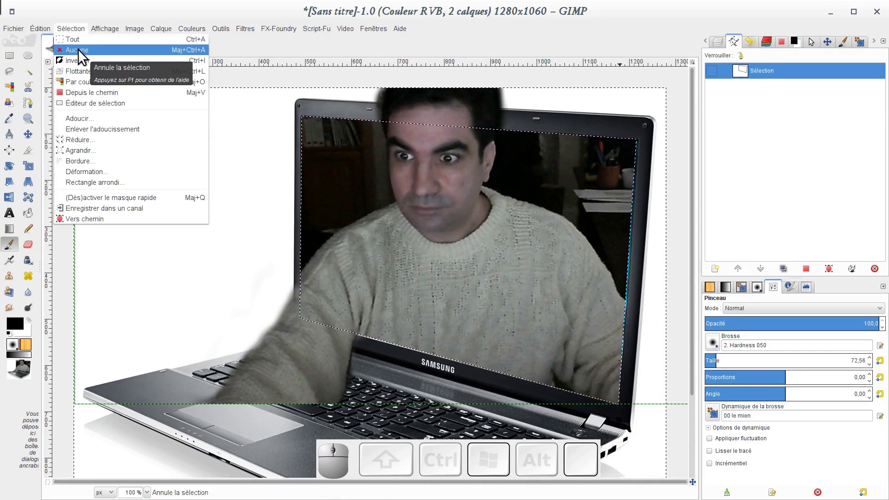
{"action": "left_click", "coordinate": [78, 49]}
{"action": "scroll", "coordinate": [490, 201], "scroll_direction": "down", "scroll_amount": 1}
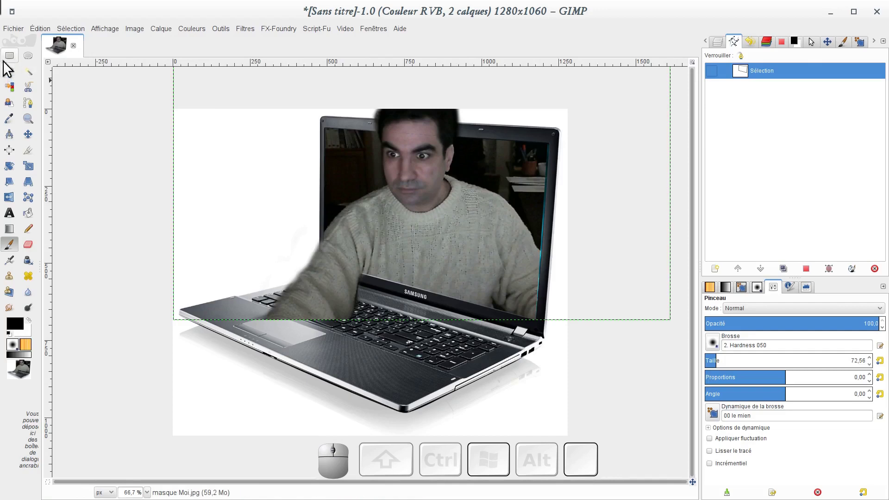
Draw a rectangular selection around the portrait and laptop screen, adjusting it to about 936 × 683 px at position 338, 5
{"action": "left_click", "coordinate": [717, 43]}
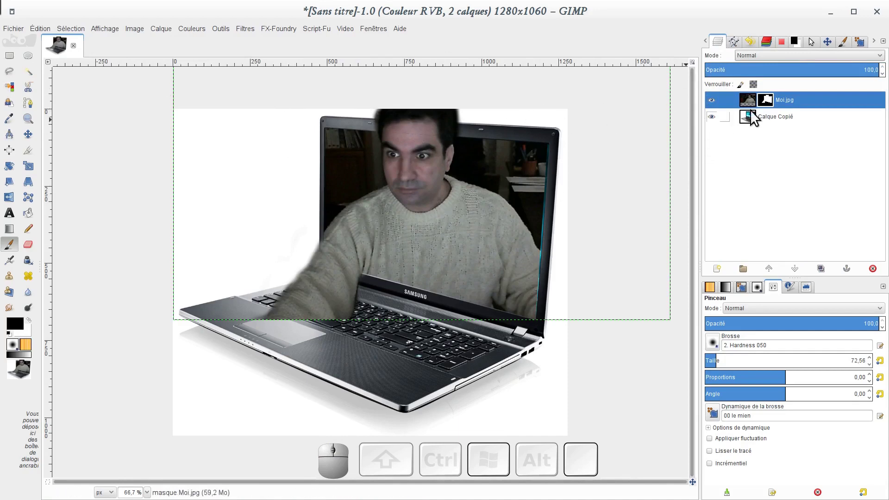
{"action": "left_click", "coordinate": [9, 56]}
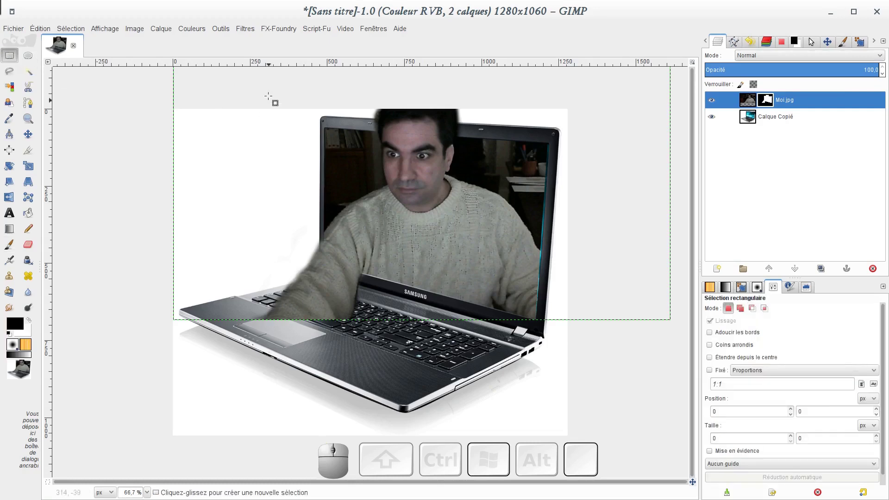
{"action": "left_click_drag", "start_coordinate": [269, 110], "coordinate": [566, 320]}
{"action": "scroll", "coordinate": [275, 318], "scroll_direction": "up", "scroll_amount": 2, "text": "ctrl"}
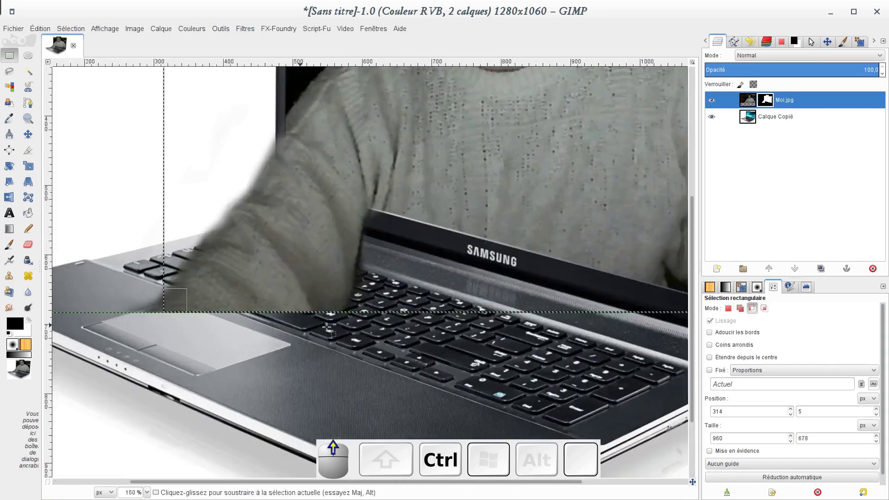
{"action": "mouse_move", "coordinate": [174, 306]}
{"action": "left_mouse_down"}
{"action": "mouse_move", "coordinate": [169, 313]}
{"action": "mouse_move", "coordinate": [187, 310]}
{"action": "left_mouse_up"}
{"action": "scroll", "coordinate": [187, 310], "scroll_direction": "down", "scroll_amount": 2, "text": "ctrl"}
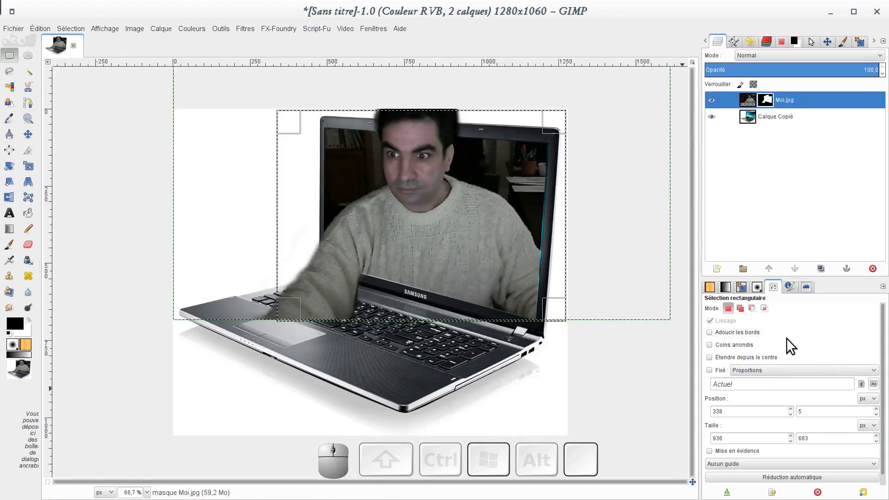
Show rule-of-thirds guides (Règle des tiers) inside the rectangular selection and turn on its highlighting (Mise en évidence)
{"action": "scroll", "coordinate": [786, 338], "scroll_direction": "down", "scroll_amount": 1}
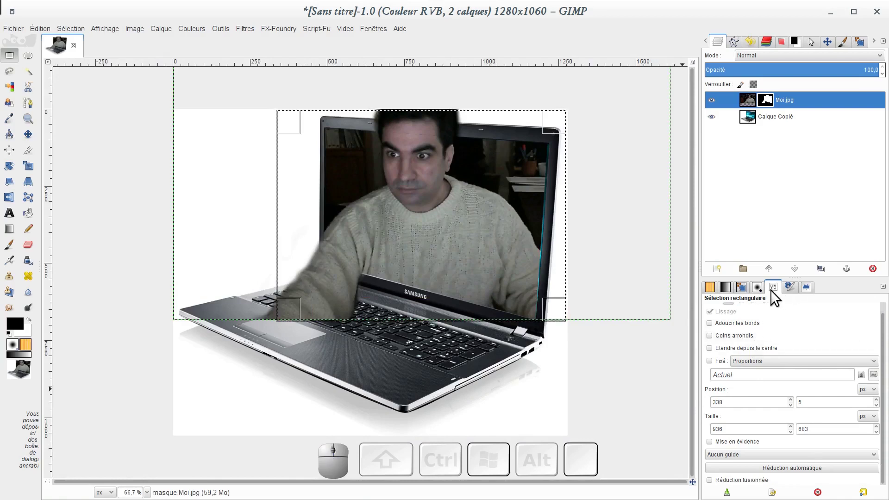
{"action": "scroll", "coordinate": [762, 378], "scroll_direction": "down", "scroll_amount": 1}
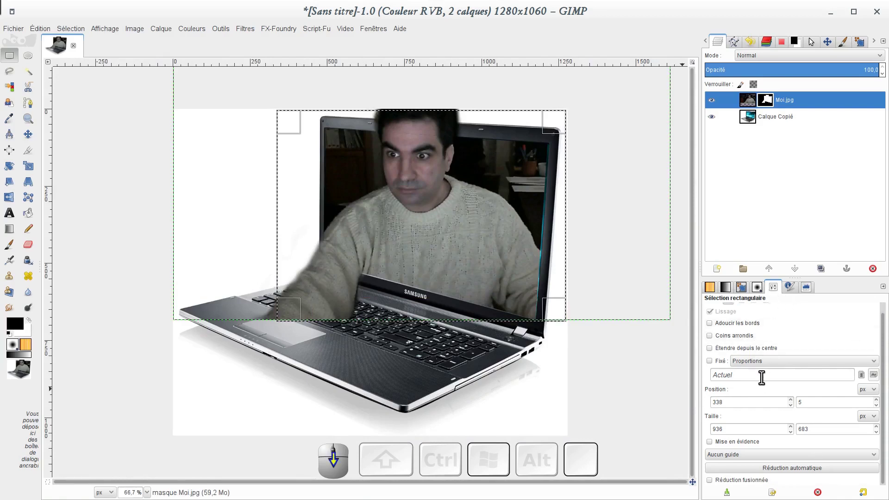
{"action": "left_click", "coordinate": [724, 453]}
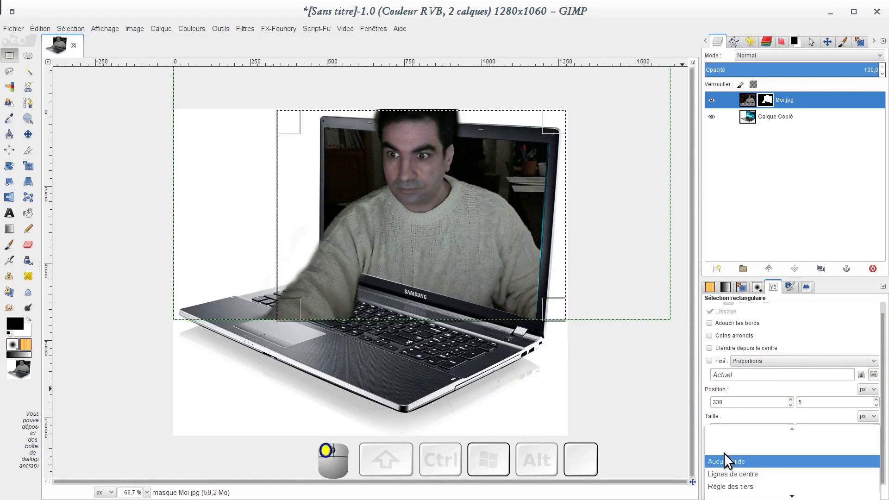
{"action": "scroll", "coordinate": [757, 481], "scroll_direction": "down", "scroll_amount": 1}
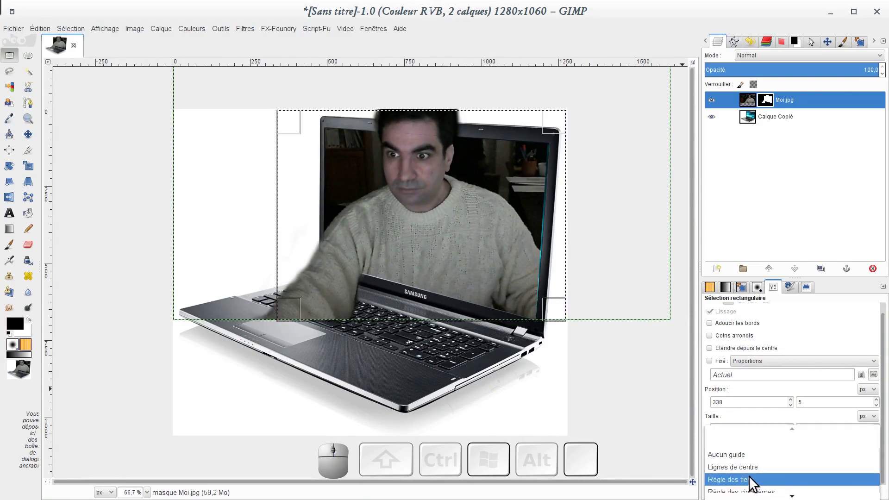
{"action": "left_click", "coordinate": [748, 476]}
{"action": "left_click", "coordinate": [709, 441]}
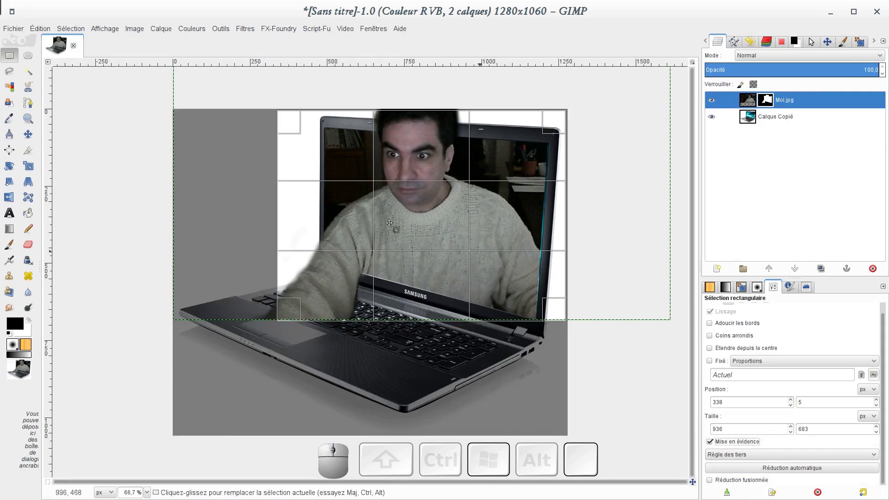
Adjust the selection's lower-left corner to take in the end of the forearm, sizing the rectangle to about 969 × 676 px
{"action": "key", "text": "ctrl"}
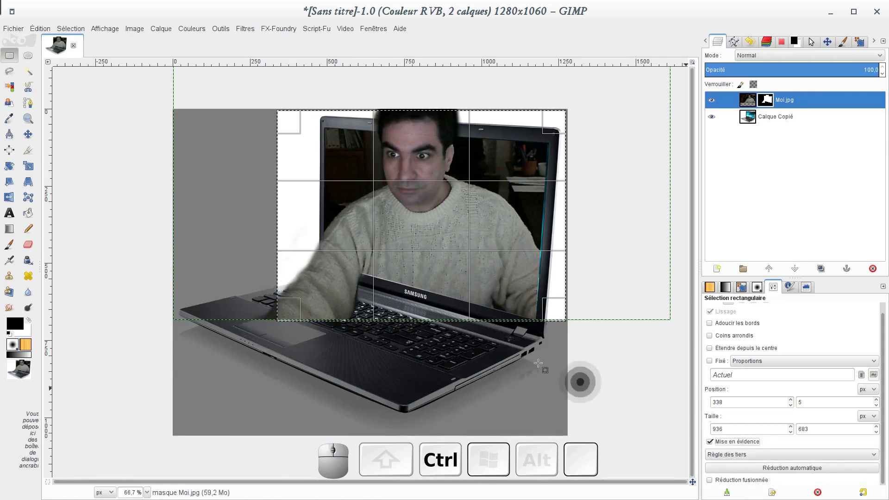
{"action": "left_click_drag", "start_coordinate": [301, 311], "coordinate": [299, 306]}
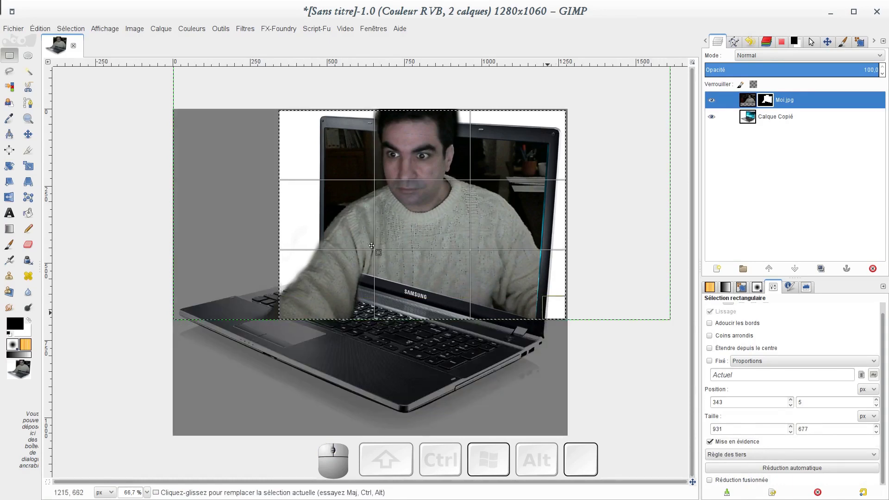
{"action": "left_click_drag", "start_coordinate": [289, 312], "coordinate": [273, 318]}
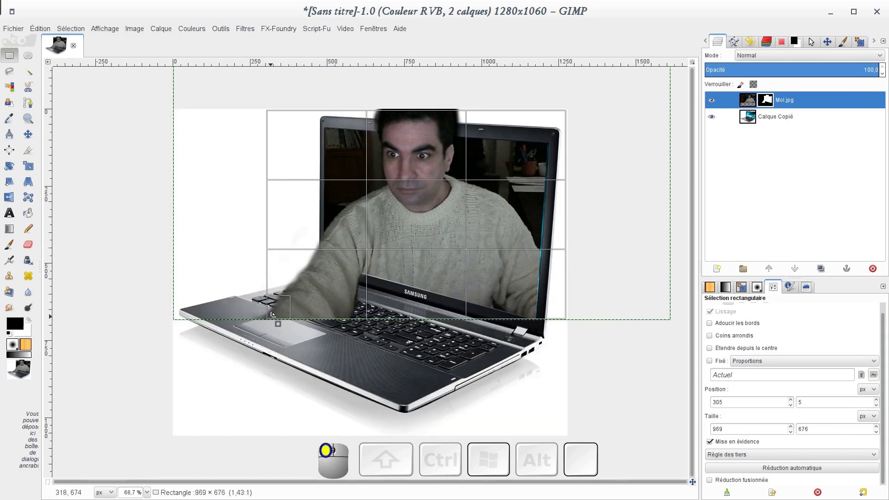
{"action": "left_click_drag", "start_coordinate": [272, 315], "coordinate": [272, 314]}
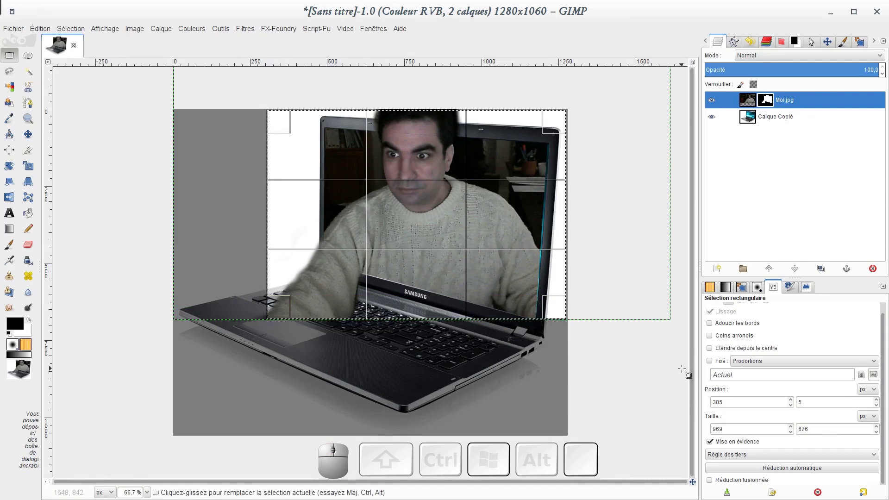
Confirm the rectangular selection and crop the image to it
{"action": "left_click", "coordinate": [415, 221]}
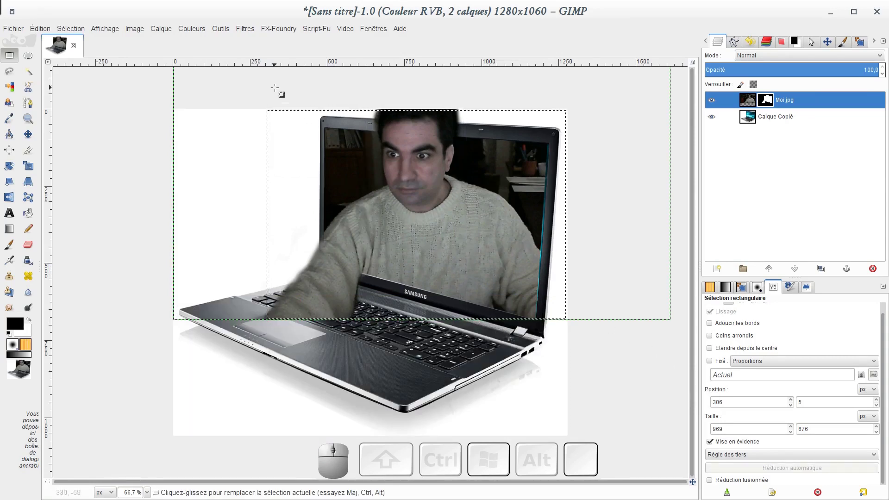
{"action": "left_click", "coordinate": [133, 28]}
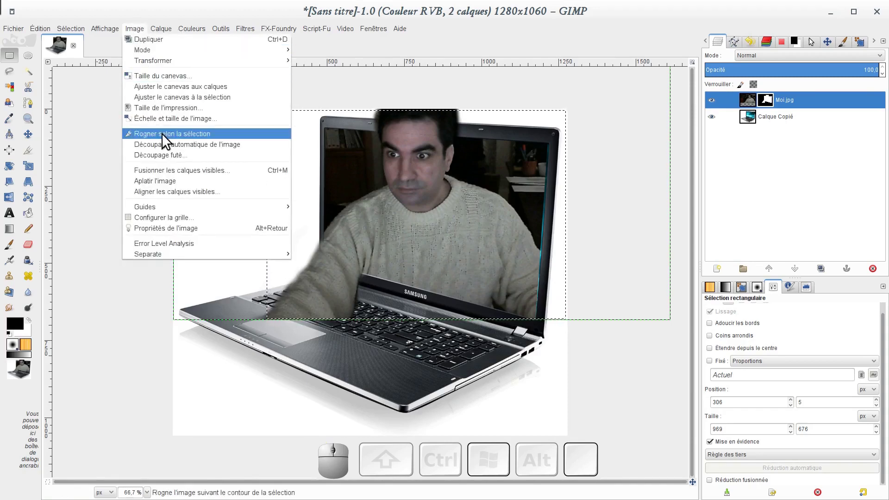
{"action": "left_click", "coordinate": [162, 133]}
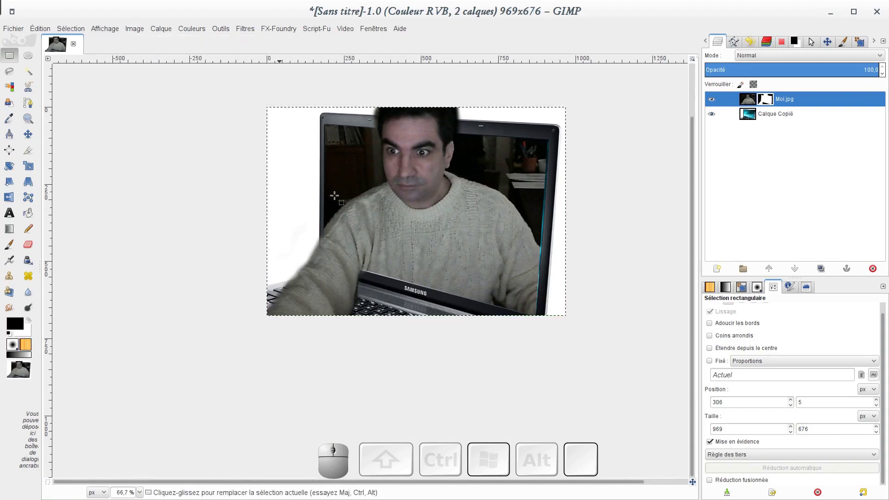
{"action": "scroll", "coordinate": [571, 259], "scroll_direction": "up", "scroll_amount": 1}
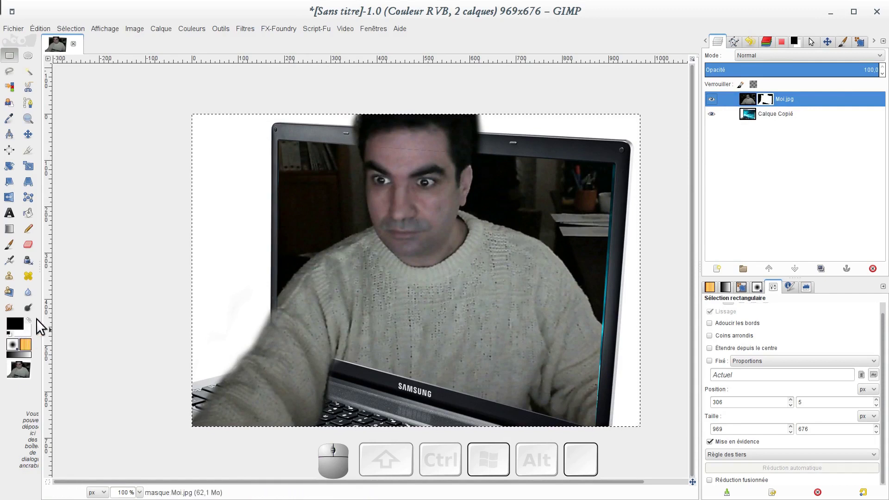
Paint white on the Moi.jpg mask with the Paintbrush along the sleeve where it crosses the laptop's left bezel
{"action": "key", "text": "x"}
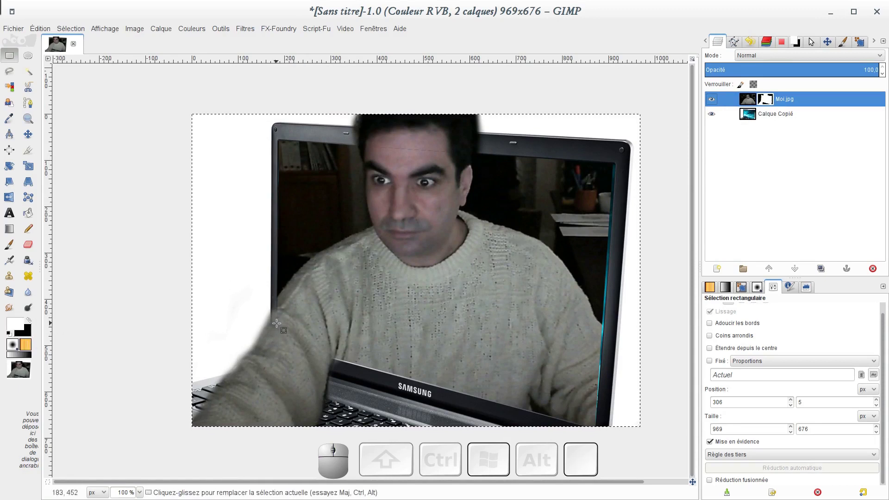
{"action": "left_click", "coordinate": [8, 244]}
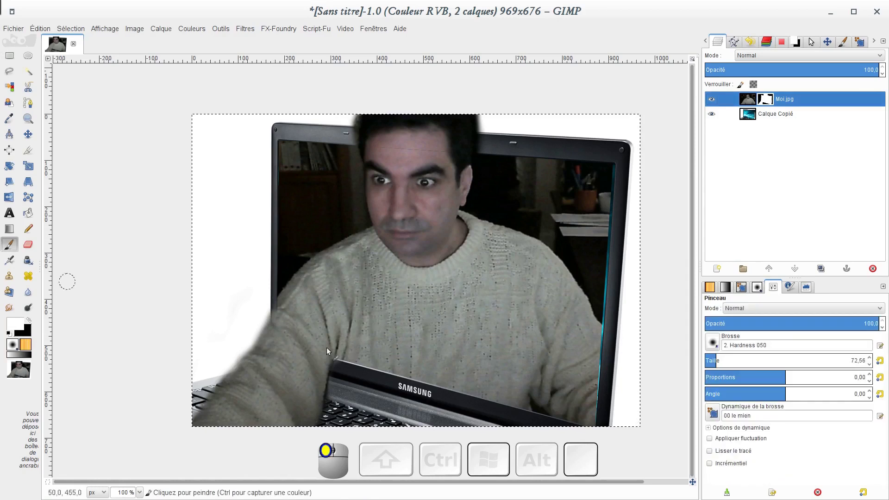
{"action": "key", "text": "x"}
{"action": "key", "text": "x"}
{"action": "mouse_move", "coordinate": [284, 319]}
{"action": "left_mouse_down"}
{"action": "mouse_move", "coordinate": [285, 305]}
{"action": "mouse_move", "coordinate": [275, 317]}
{"action": "mouse_move", "coordinate": [285, 305]}
{"action": "left_mouse_up"}
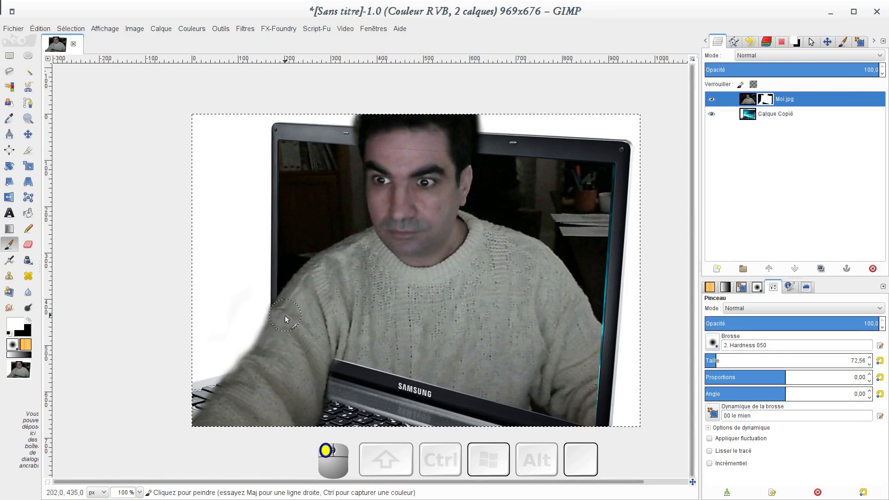
{"action": "left_click_drag", "start_coordinate": [274, 332], "coordinate": [292, 342]}
Try painting white with the soft brush over the cyan strip along the laptop screen's right edge, and undo the stroke
{"action": "scroll", "coordinate": [562, 276], "scroll_direction": "up", "scroll_amount": 2}
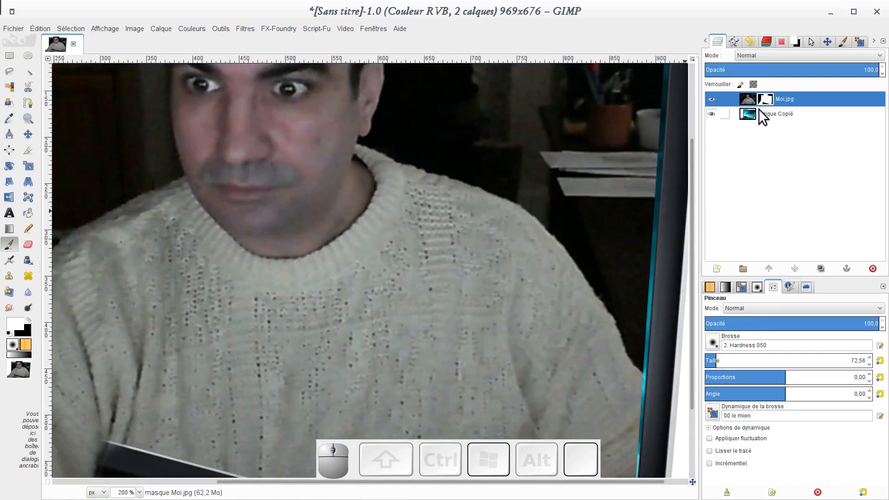
{"action": "left_click_drag", "start_coordinate": [635, 119], "coordinate": [643, 129]}
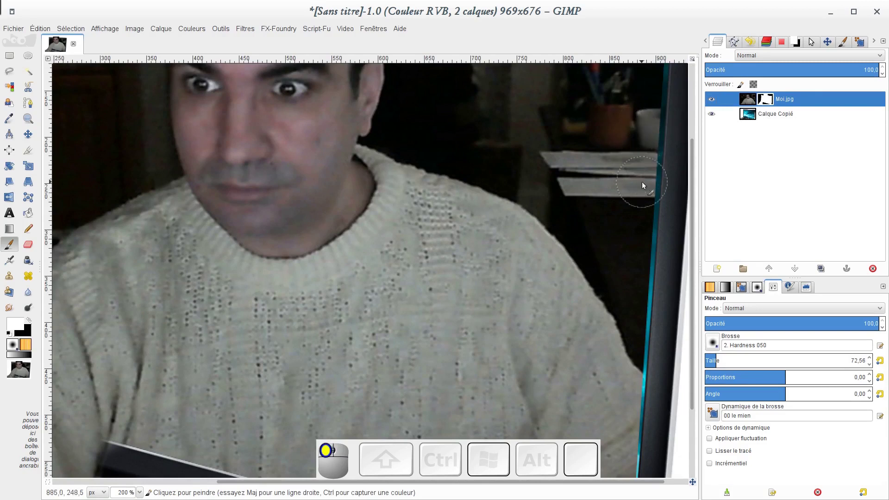
{"action": "mouse_move", "coordinate": [642, 182]}
{"action": "left_mouse_down"}
{"action": "mouse_move", "coordinate": [632, 277]}
{"action": "mouse_move", "coordinate": [598, 247]}
{"action": "left_mouse_up"}
{"action": "key", "text": "ctrl"}
{"action": "key", "text": "ctrl+e"}
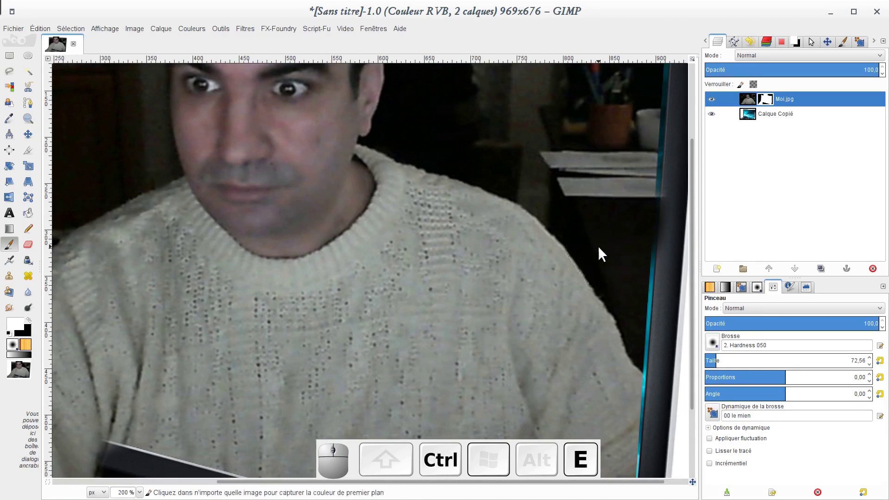
{"action": "left_click", "coordinate": [539, 400]}
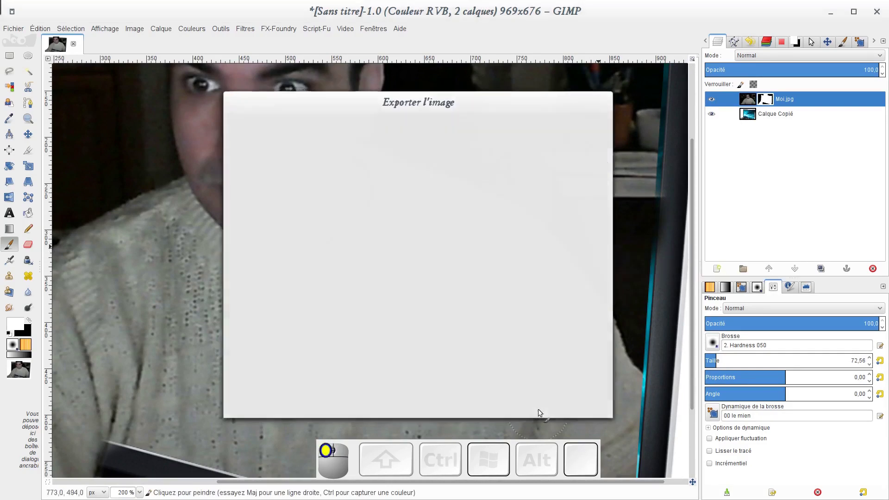
{"action": "key", "text": "ctrl+z"}
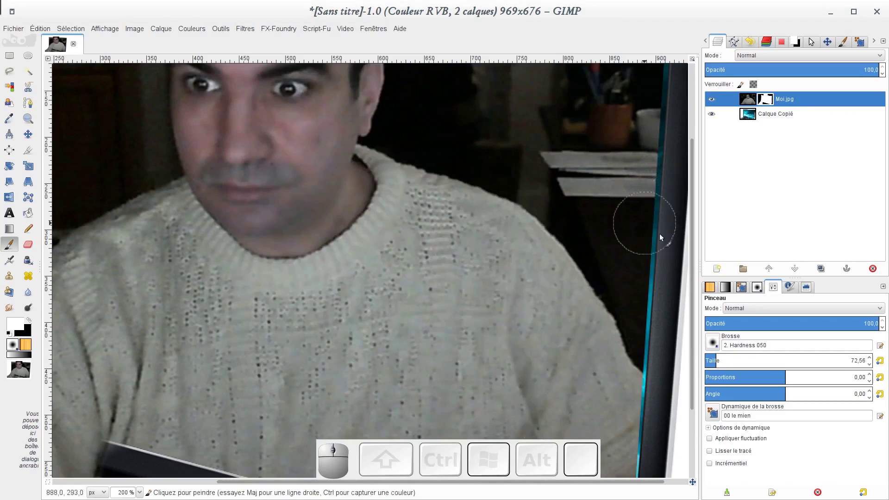
Choose the 2. Hardness 100 brush for the Paintbrush and set its size to 29.62
{"action": "left_click", "coordinate": [711, 343]}
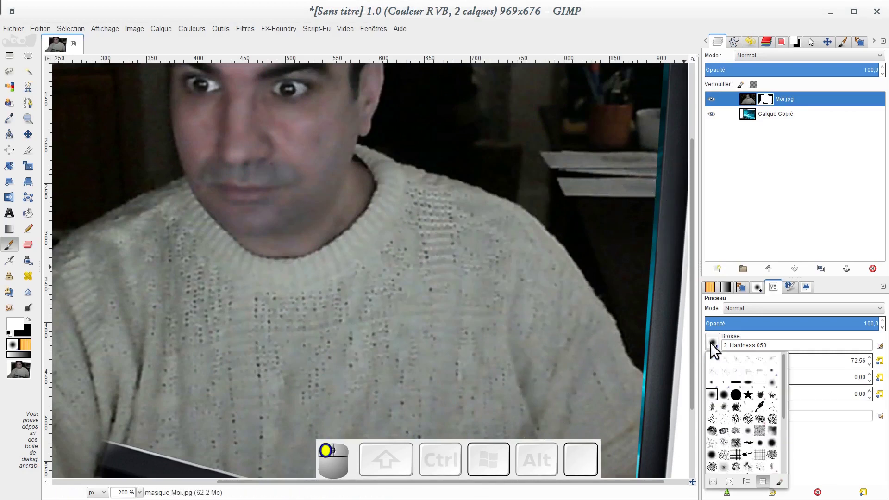
{"action": "left_click", "coordinate": [735, 395]}
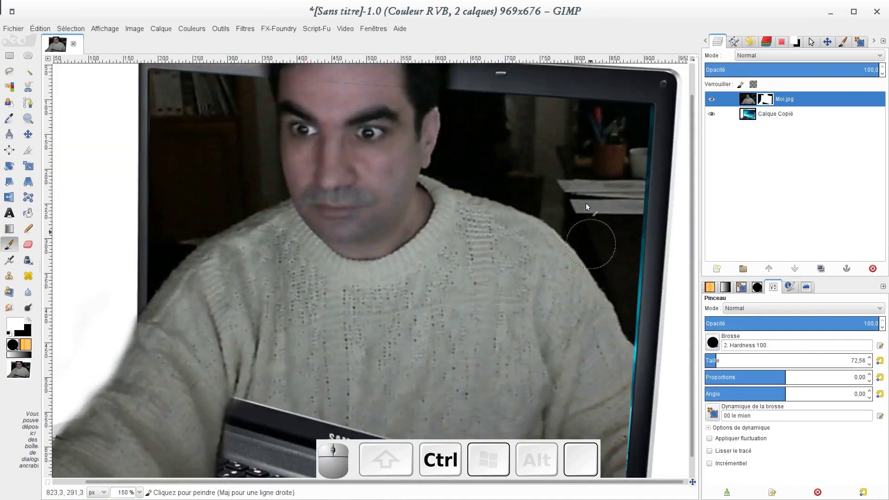
{"action": "scroll", "coordinate": [590, 226], "scroll_direction": "down", "scroll_amount": 1}
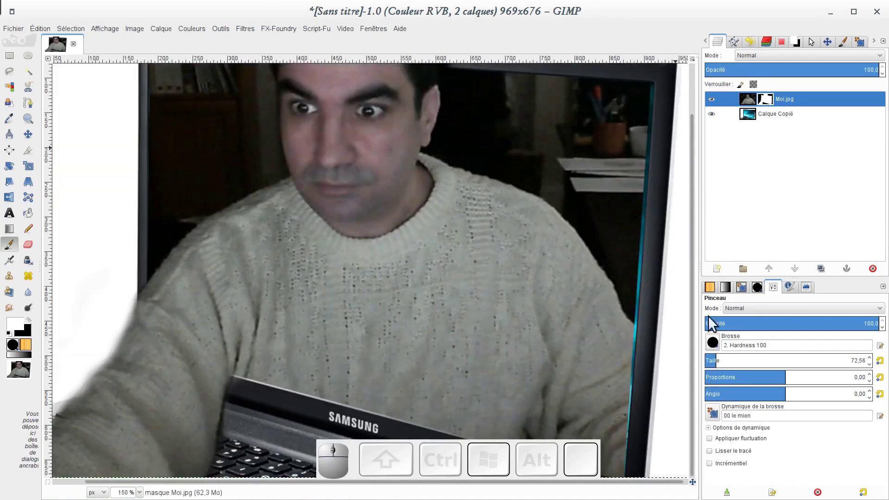
{"action": "left_click", "coordinate": [709, 359]}
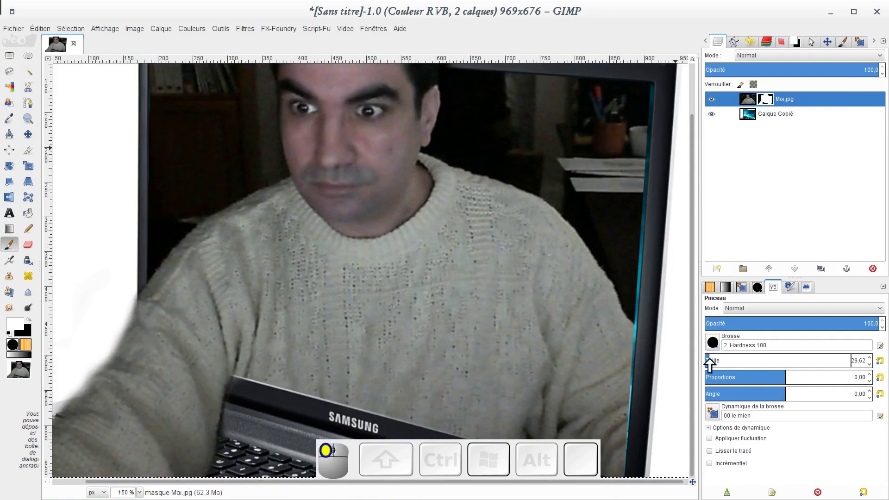
Paint straight white lines on the Moi.jpg mask along the laptop screen's right edge to cover the cyan strip from bottom to upper corner
{"action": "left_click", "coordinate": [645, 93]}
{"action": "key", "text": "shift"}
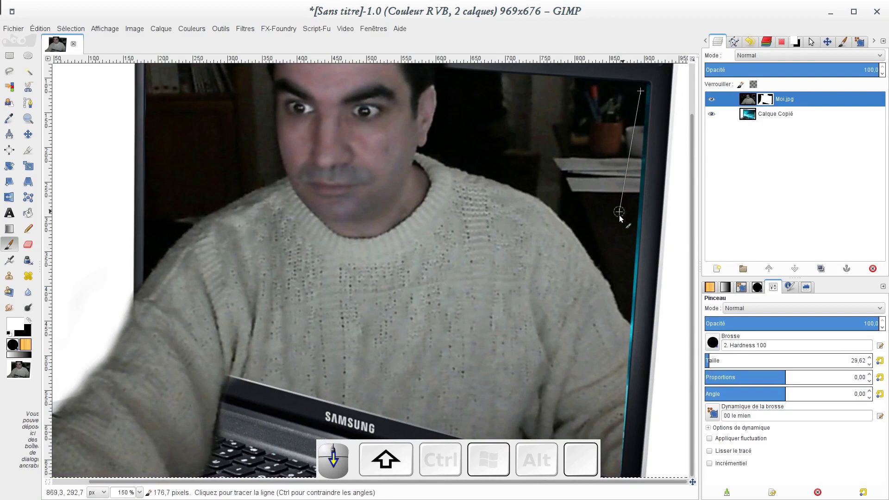
{"action": "scroll", "coordinate": [583, 318], "scroll_direction": "down", "scroll_amount": 5}
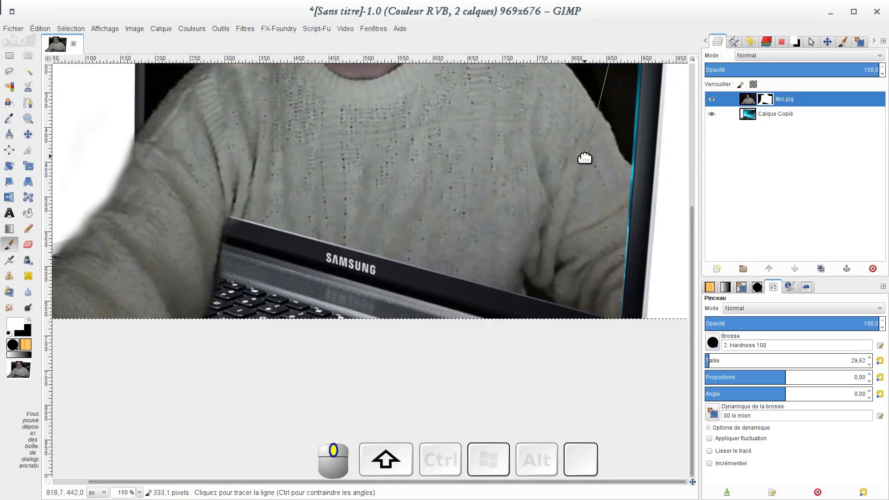
{"action": "left_click", "coordinate": [617, 316], "text": "shift"}
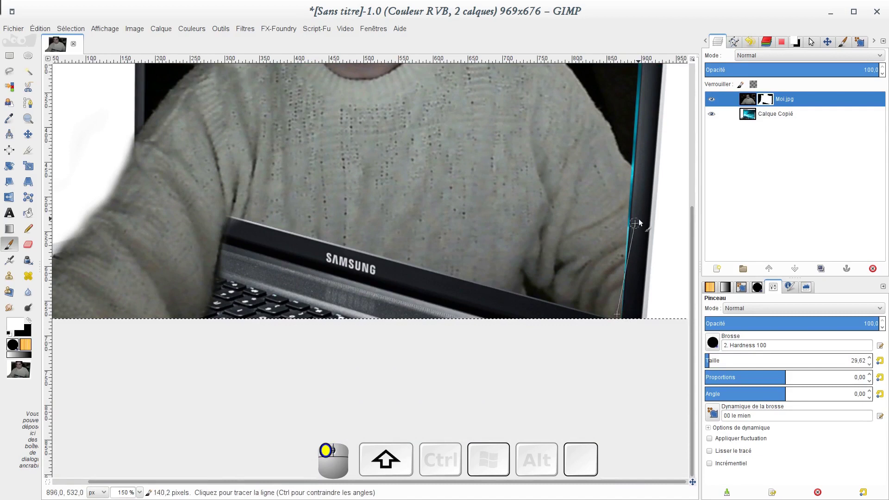
{"action": "scroll", "coordinate": [620, 315], "scroll_direction": "left", "scroll_amount": 1}
{"action": "left_click_drag", "start_coordinate": [615, 197], "coordinate": [399, 329]}
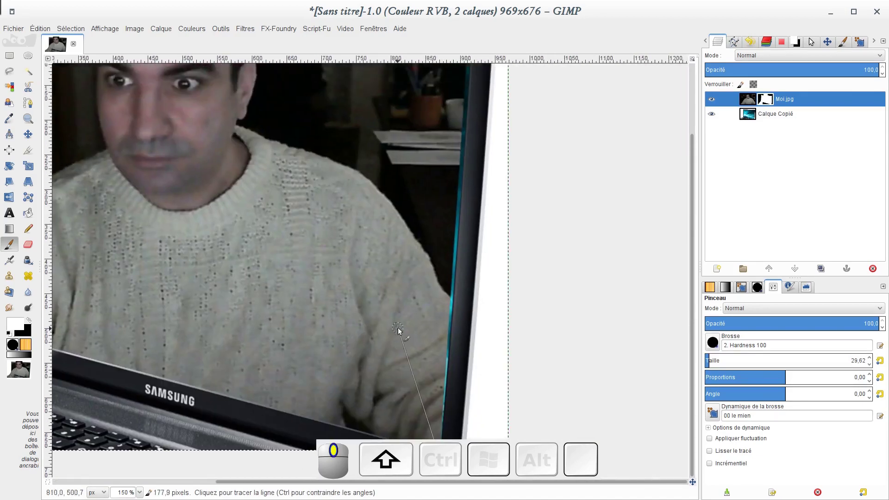
{"action": "left_click_drag", "start_coordinate": [403, 181], "coordinate": [372, 325]}
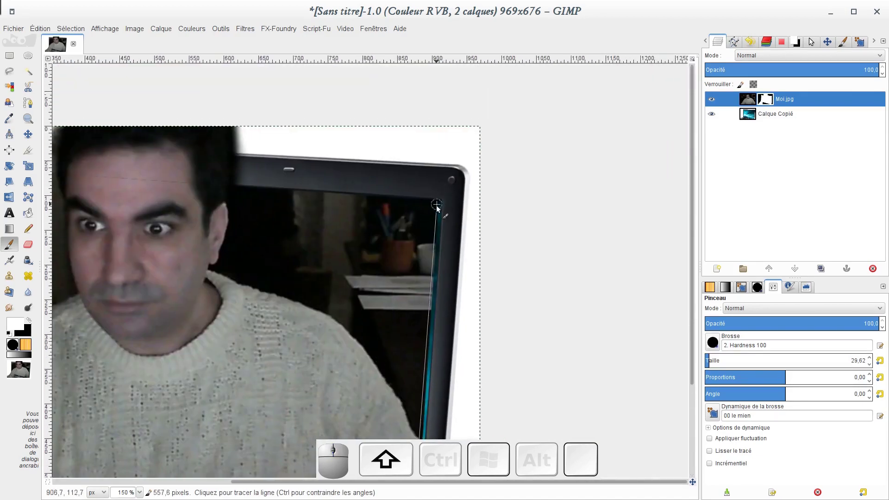
{"action": "left_click", "coordinate": [437, 204], "text": "shift"}
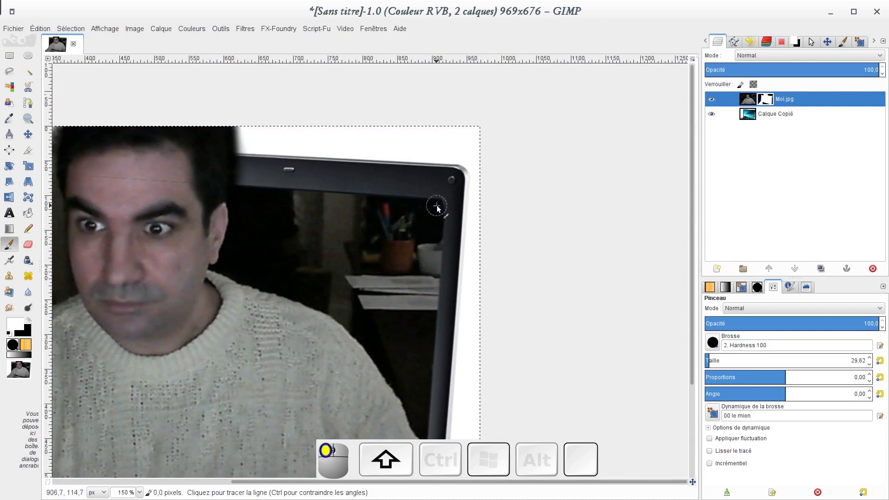
Paint white on the Moi.jpg mask along the outer edge of the outstretched sleeve, from the keyboard up to the laptop's left bezel
{"action": "scroll", "coordinate": [403, 221], "scroll_direction": "down", "scroll_amount": 2, "text": "ctrl"}
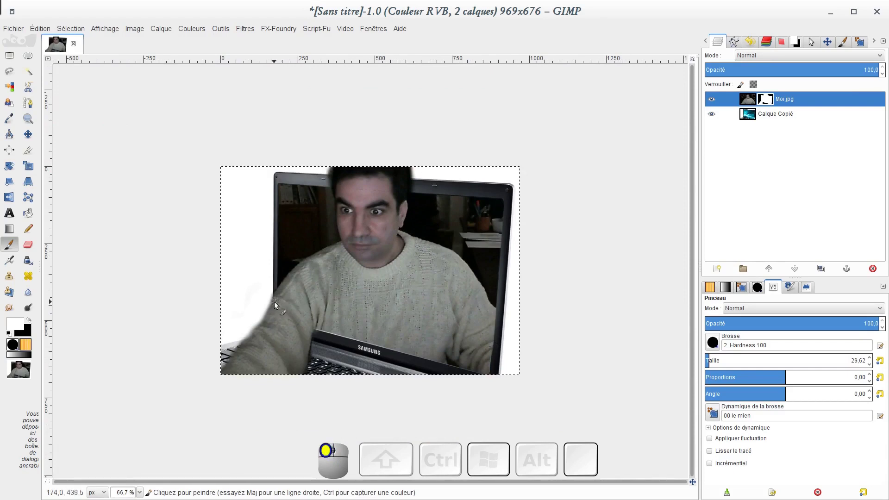
{"action": "scroll", "coordinate": [291, 285], "scroll_direction": "up", "scroll_amount": 1, "text": "ctrl"}
{"action": "scroll", "coordinate": [292, 285], "scroll_direction": "up", "scroll_amount": 1, "text": "ctrl"}
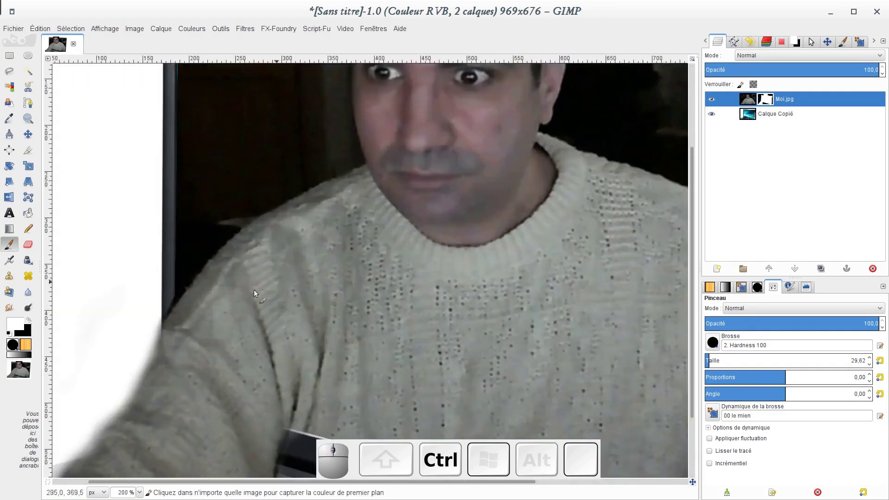
{"action": "scroll", "coordinate": [274, 264], "scroll_direction": "up", "scroll_amount": 2, "text": "ctrl"}
{"action": "mouse_move", "coordinate": [307, 238]}
{"action": "left_mouse_down"}
{"action": "mouse_move", "coordinate": [293, 272]}
{"action": "mouse_move", "coordinate": [307, 233]}
{"action": "mouse_move", "coordinate": [274, 306]}
{"action": "mouse_move", "coordinate": [235, 351]}
{"action": "mouse_move", "coordinate": [282, 286]}
{"action": "mouse_move", "coordinate": [252, 323]}
{"action": "left_mouse_up"}
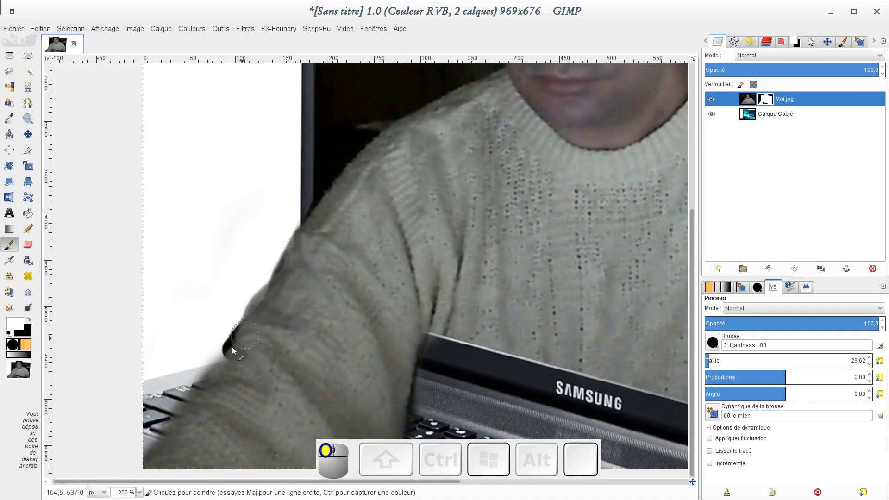
{"action": "left_click_drag", "start_coordinate": [212, 382], "coordinate": [196, 405]}
{"action": "mouse_move", "coordinate": [167, 445]}
{"action": "left_mouse_down"}
{"action": "mouse_move", "coordinate": [153, 466]}
{"action": "mouse_move", "coordinate": [180, 413]}
{"action": "mouse_move", "coordinate": [220, 413]}
{"action": "left_mouse_up"}
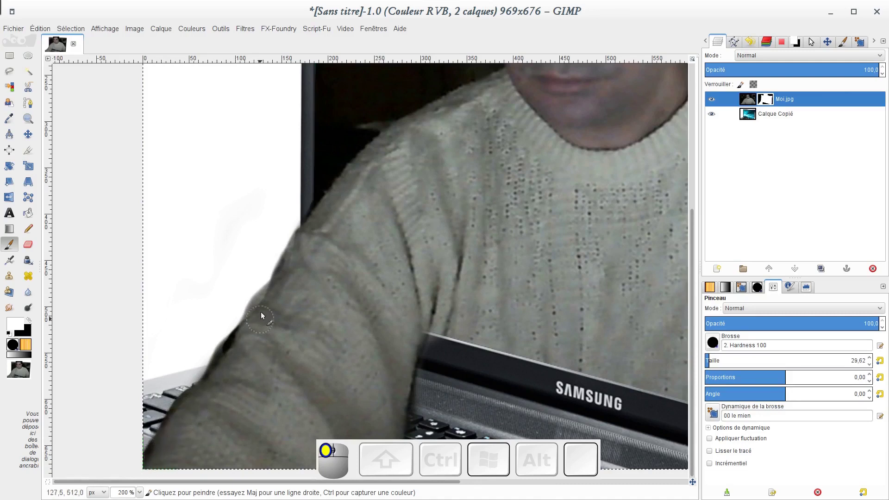
{"action": "mouse_move", "coordinate": [251, 307]}
{"action": "left_mouse_down"}
{"action": "mouse_move", "coordinate": [238, 341]}
{"action": "mouse_move", "coordinate": [294, 259]}
{"action": "mouse_move", "coordinate": [268, 290]}
{"action": "left_mouse_up"}
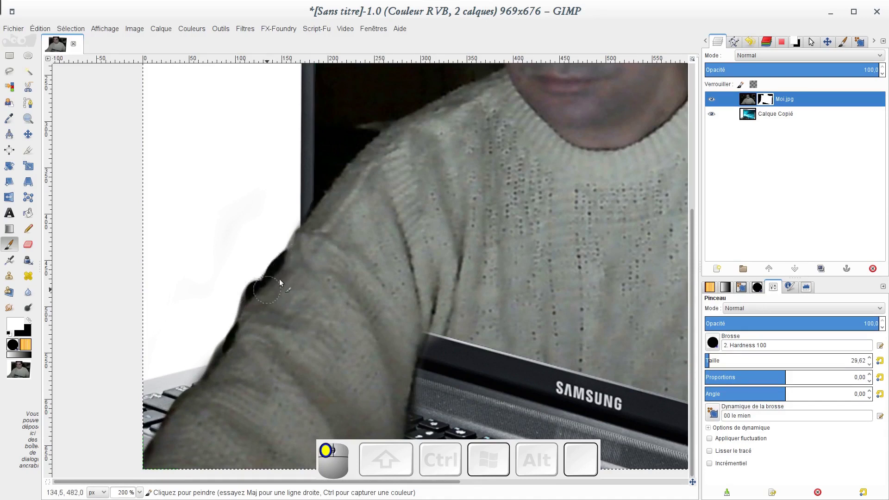
{"action": "mouse_move", "coordinate": [300, 251]}
{"action": "left_mouse_down"}
{"action": "mouse_move", "coordinate": [307, 226]}
{"action": "mouse_move", "coordinate": [295, 246]}
{"action": "mouse_move", "coordinate": [319, 215]}
{"action": "mouse_move", "coordinate": [311, 200]}
{"action": "mouse_move", "coordinate": [277, 241]}
{"action": "mouse_move", "coordinate": [319, 204]}
{"action": "left_mouse_up"}
Paint black on the Moi.jpg mask to trim the dark fringe along the outer edge of the outstretched sleeve
{"action": "key", "text": "x"}
{"action": "key", "text": "x"}
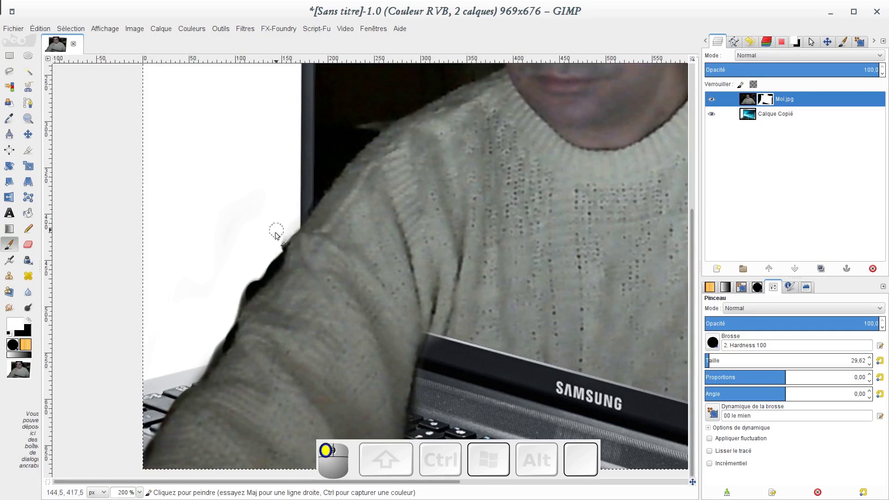
{"action": "key", "text": "x"}
{"action": "mouse_move", "coordinate": [281, 245]}
{"action": "left_mouse_down"}
{"action": "mouse_move", "coordinate": [271, 269]}
{"action": "mouse_move", "coordinate": [280, 248]}
{"action": "mouse_move", "coordinate": [246, 273]}
{"action": "left_mouse_up"}
{"action": "scroll", "coordinate": [350, 162], "scroll_direction": "down", "scroll_amount": 2, "text": "ctrl"}
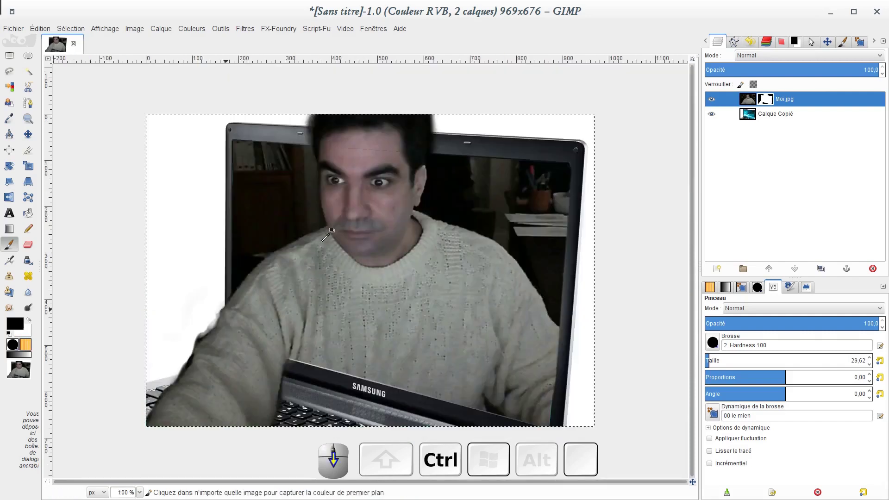
Paint black on the Moi.jpg mask to trim the dark fringe beside the left edge of the hair over the laptop's upper bezel
{"action": "scroll", "coordinate": [316, 148], "scroll_direction": "up", "scroll_amount": 1}
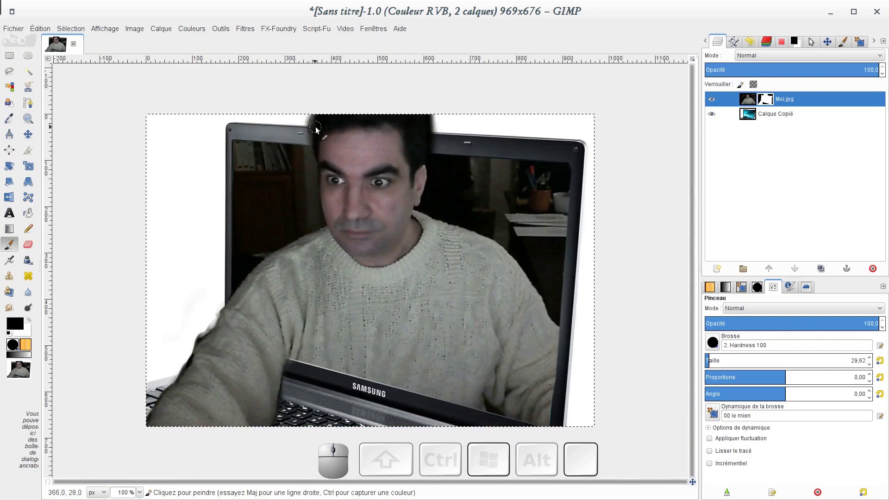
{"action": "key", "text": "x"}
{"action": "mouse_move", "coordinate": [319, 121]}
{"action": "left_mouse_down"}
{"action": "mouse_move", "coordinate": [310, 148]}
{"action": "mouse_move", "coordinate": [308, 120]}
{"action": "left_mouse_up"}
{"action": "key", "text": "x"}
Try painting white on the Moi.jpg mask over the cyan patch left of the hair, and undo the last stroke
{"action": "key", "text": "x"}
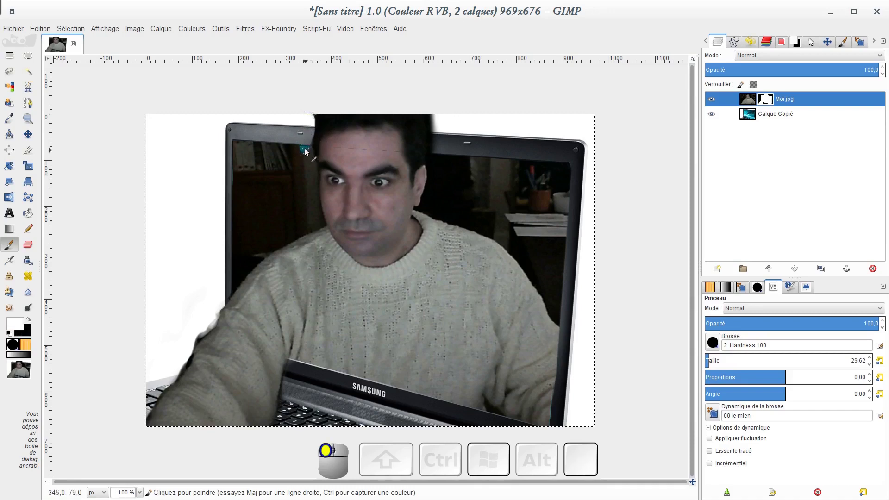
{"action": "mouse_move", "coordinate": [297, 149]}
{"action": "left_mouse_down"}
{"action": "mouse_move", "coordinate": [309, 149]}
{"action": "mouse_move", "coordinate": [280, 154]}
{"action": "left_mouse_up"}
{"action": "key", "text": "ctrl+z"}
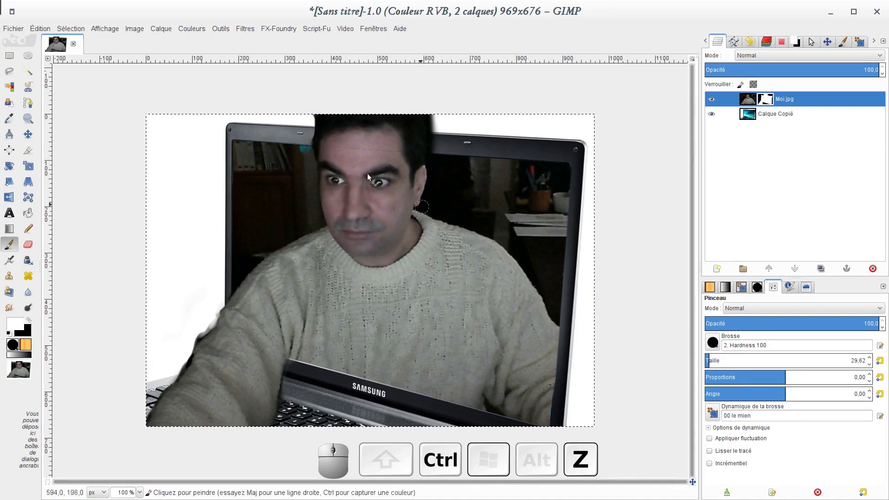